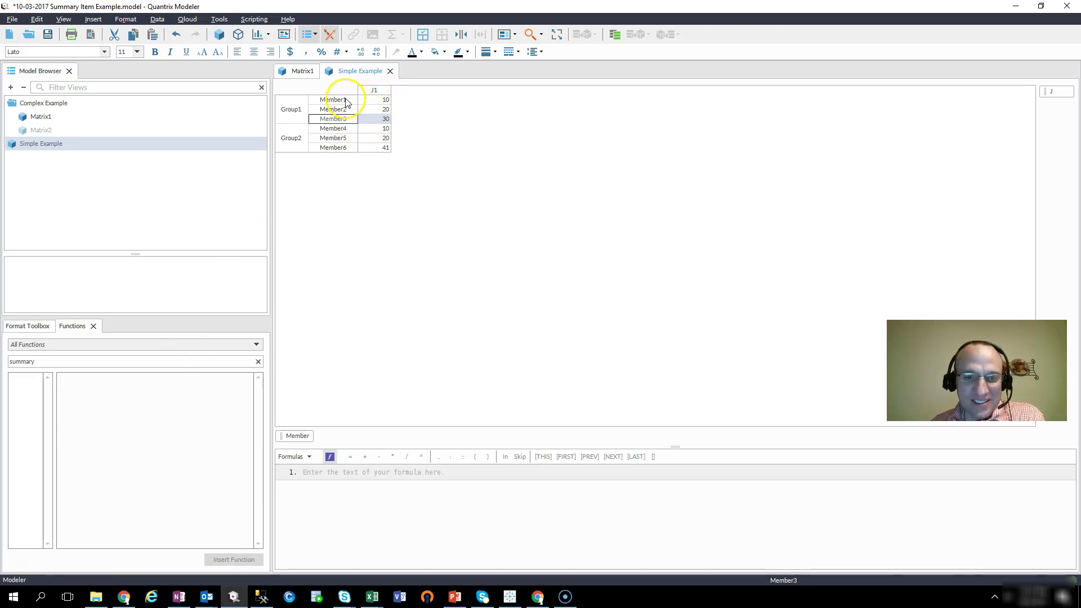
- Examine the Member category and how its items are split between Group1 and Group2
left_click(299, 437)
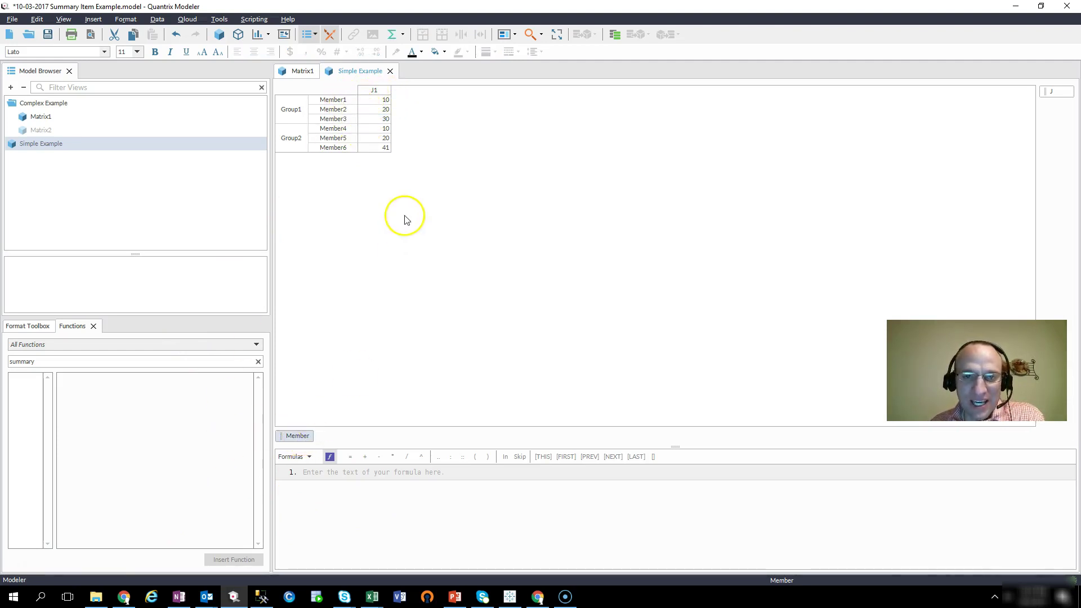
left_click_drag(333, 102, 329, 121)
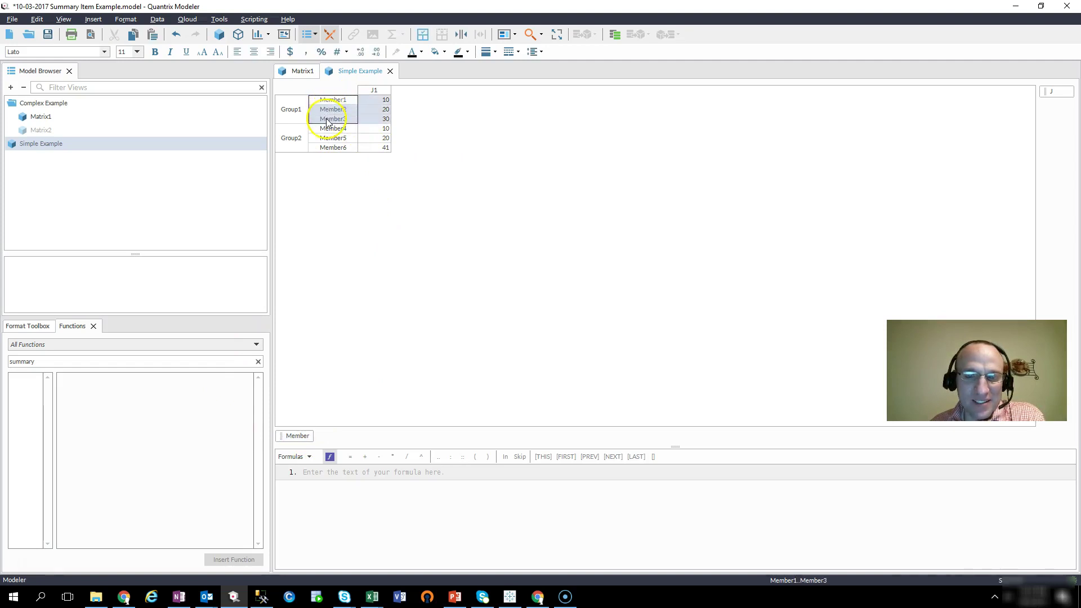
left_click(292, 109)
left_click_drag(331, 132, 331, 145)
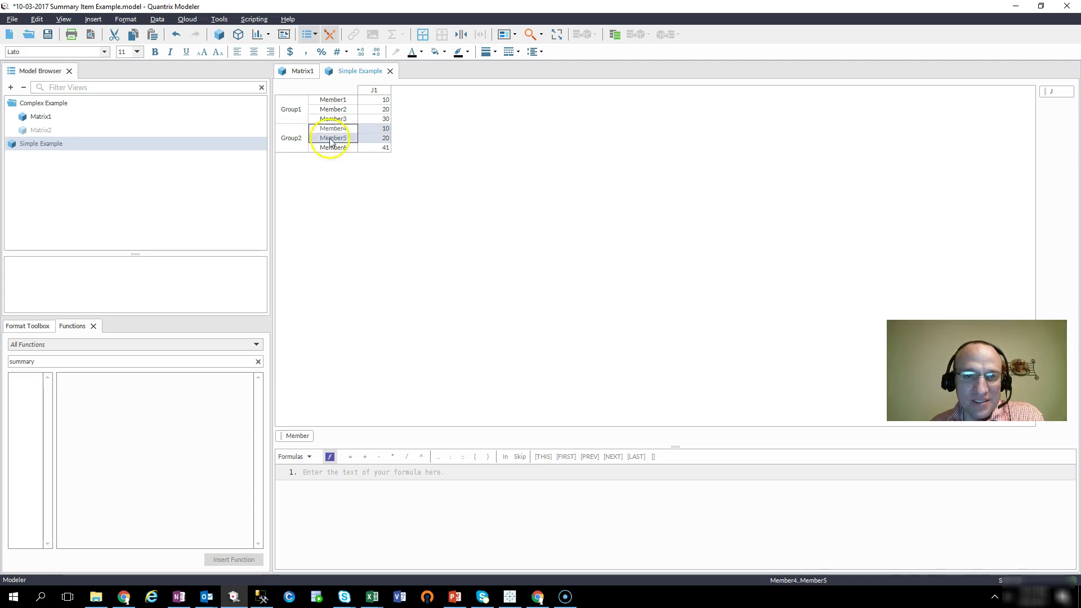
left_click(303, 141)
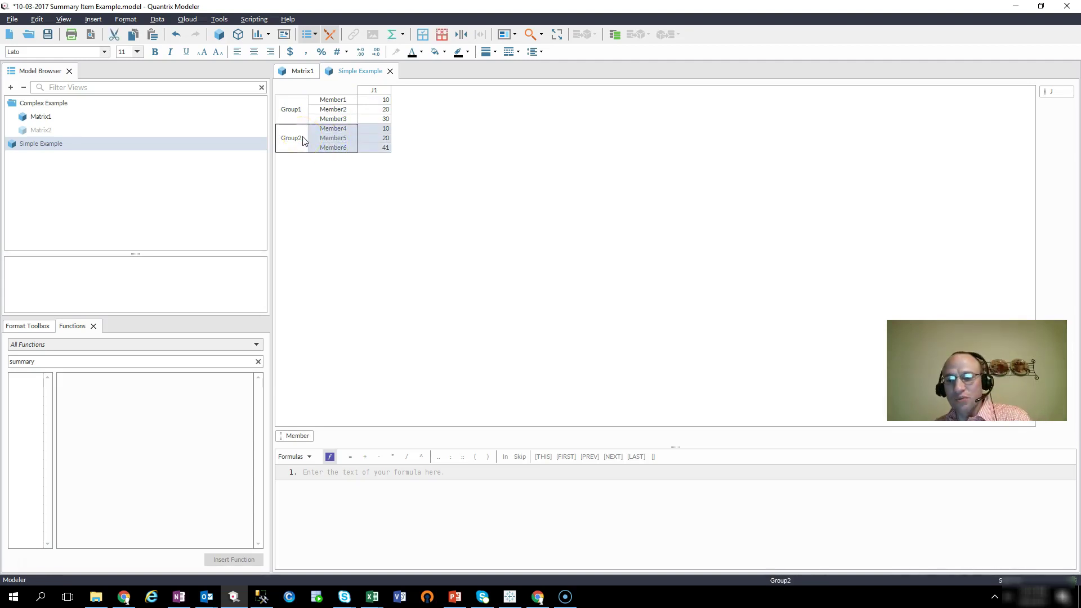
left_click(291, 109)
- Rename the J1 column item to Sales
left_click(375, 91)
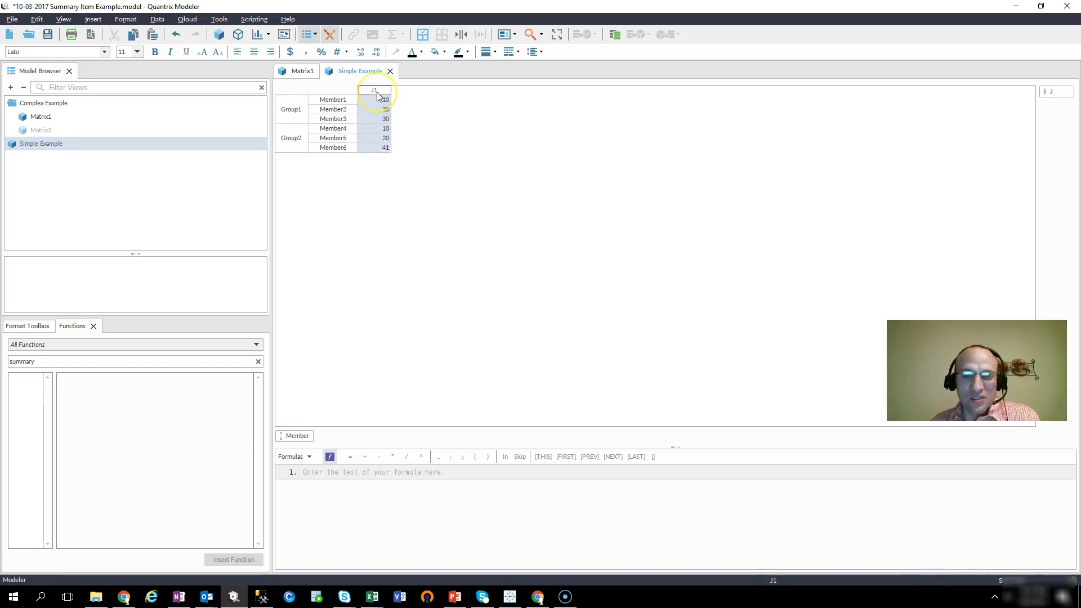
type("Sales")
key("Return")
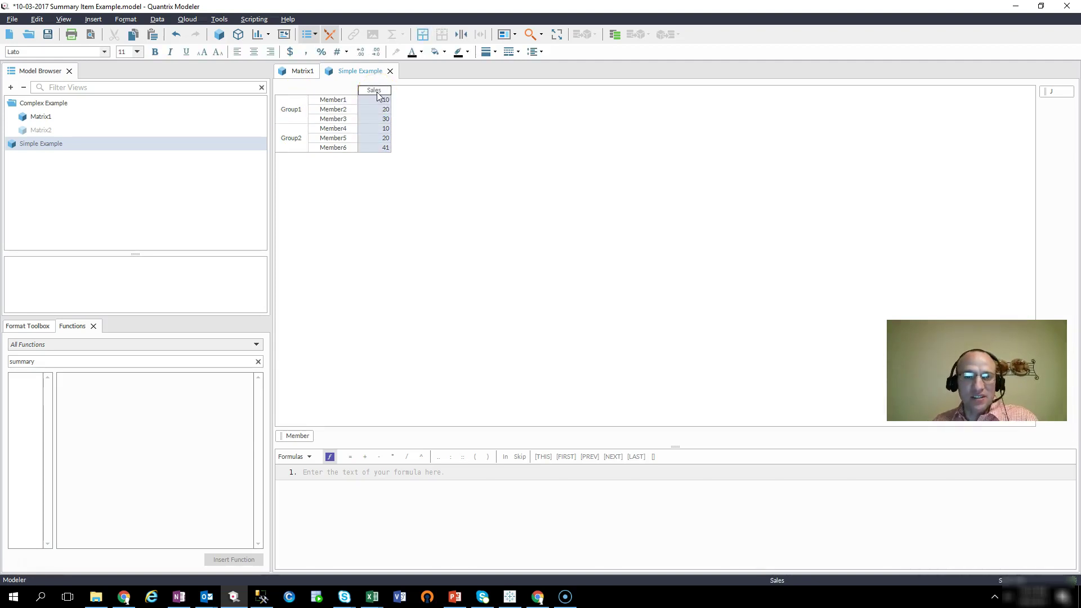
- Add an item below Member3 in Group1 and name it "Sum of Group 1"
left_click(293, 112)
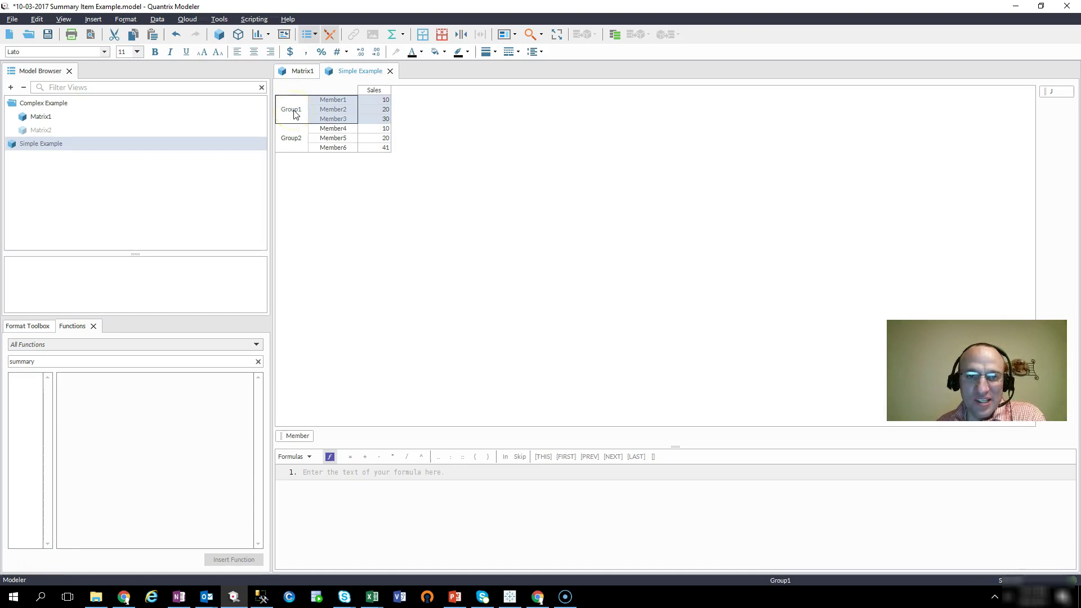
left_click(334, 120)
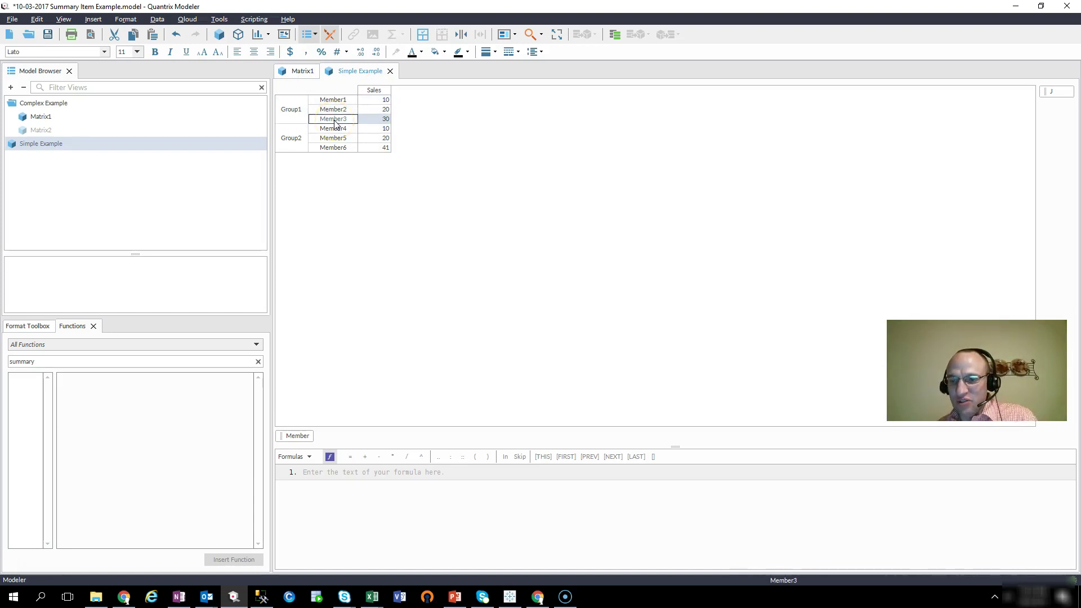
key("Return")
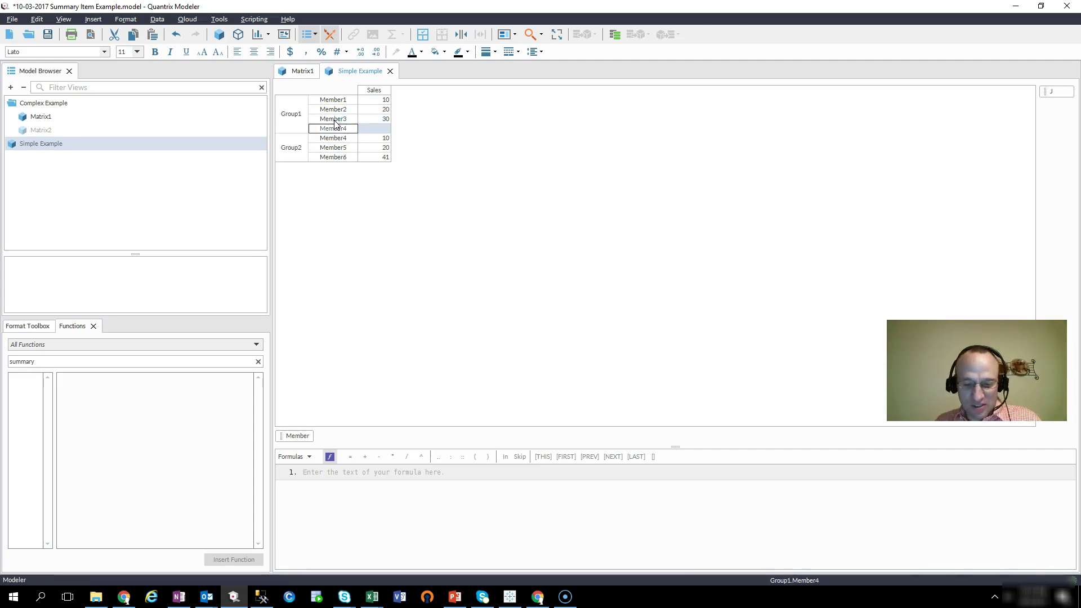
type("Sum of Group 1")
key("Return")
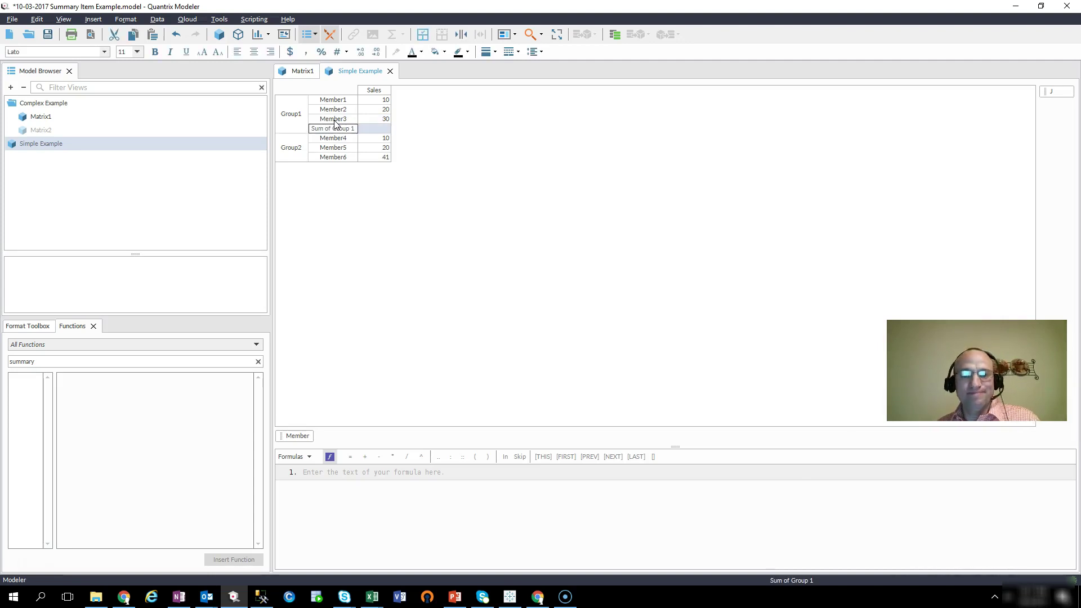
- Create a formula that sets Sum of Group 1 to the sum of Member1 through Member3
left_click(370, 143)
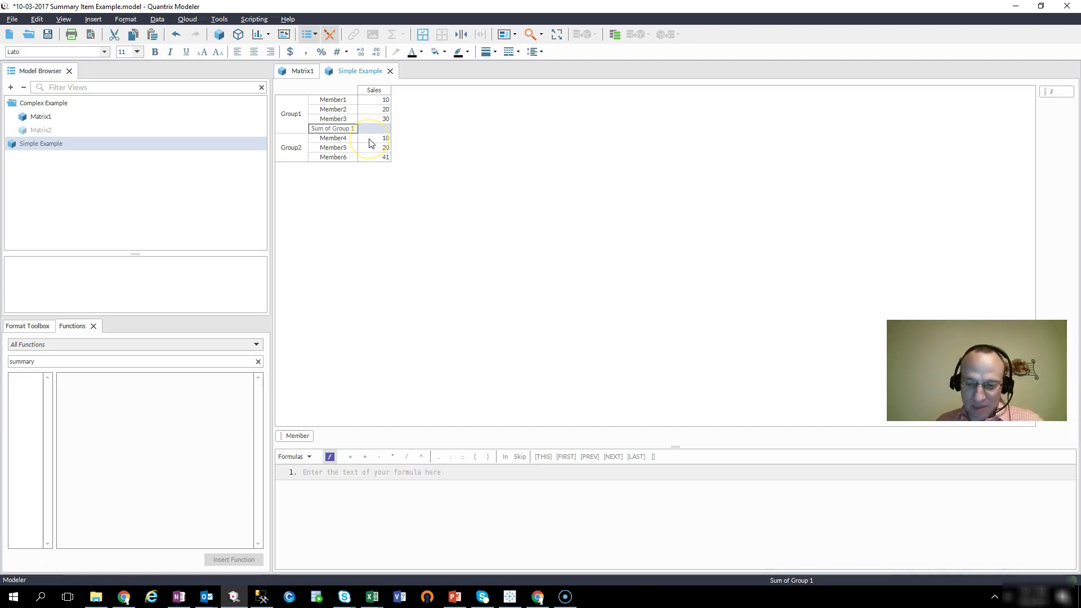
type("= sum(")
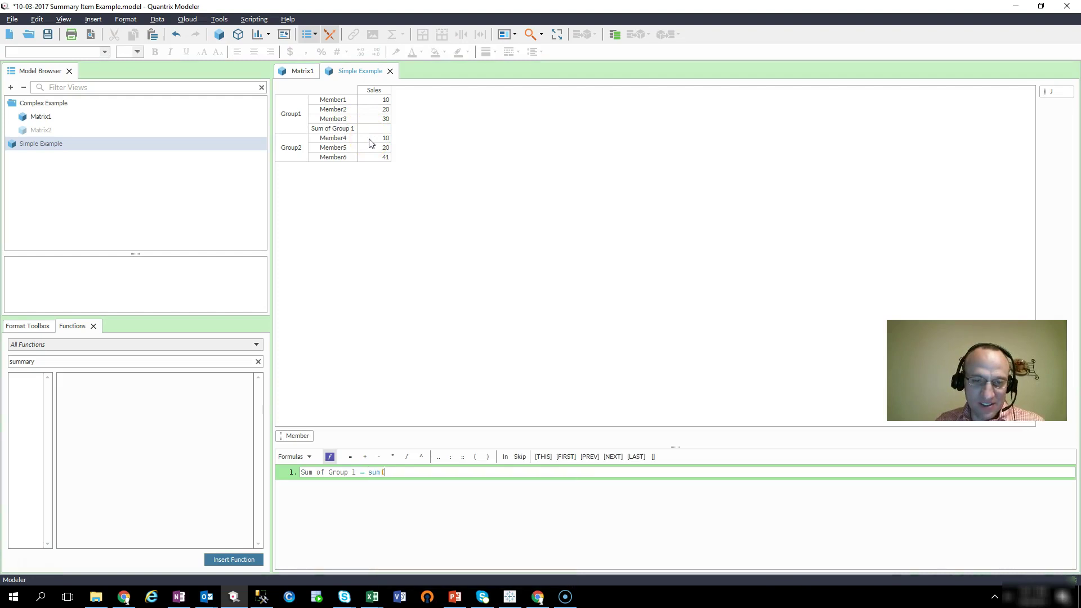
left_click(358, 117)
left_click_drag(333, 99, 341, 121)
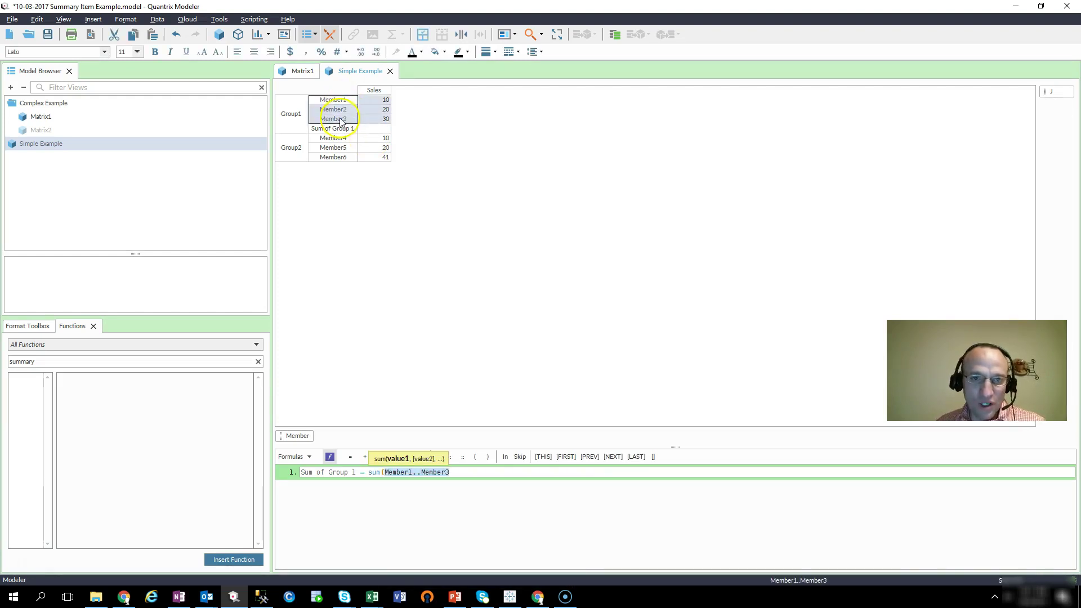
key("Return")
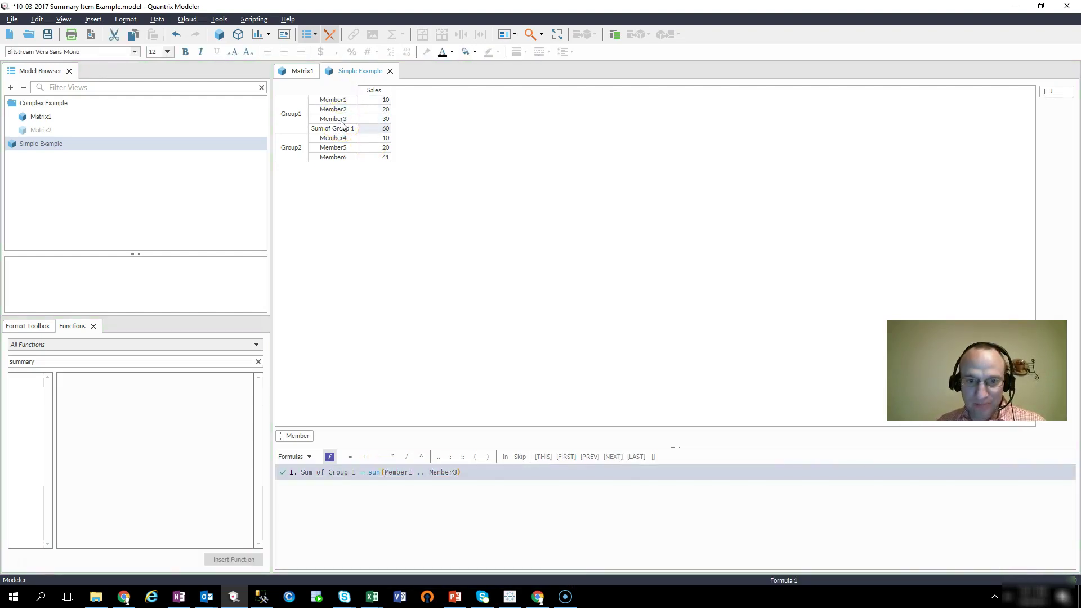
left_click(331, 160)
left_click(288, 150)
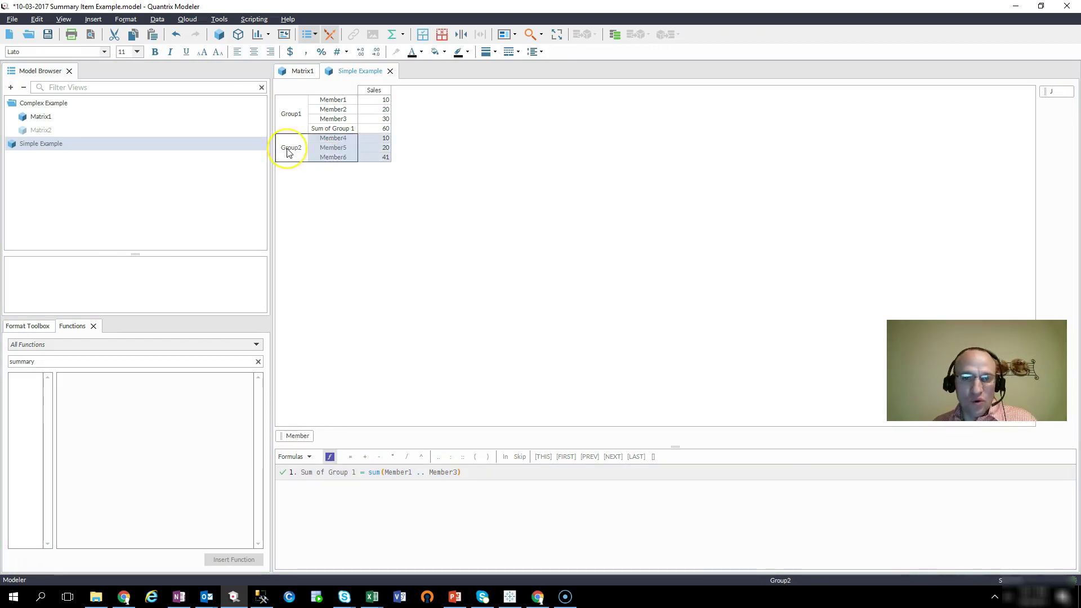
key("Return")
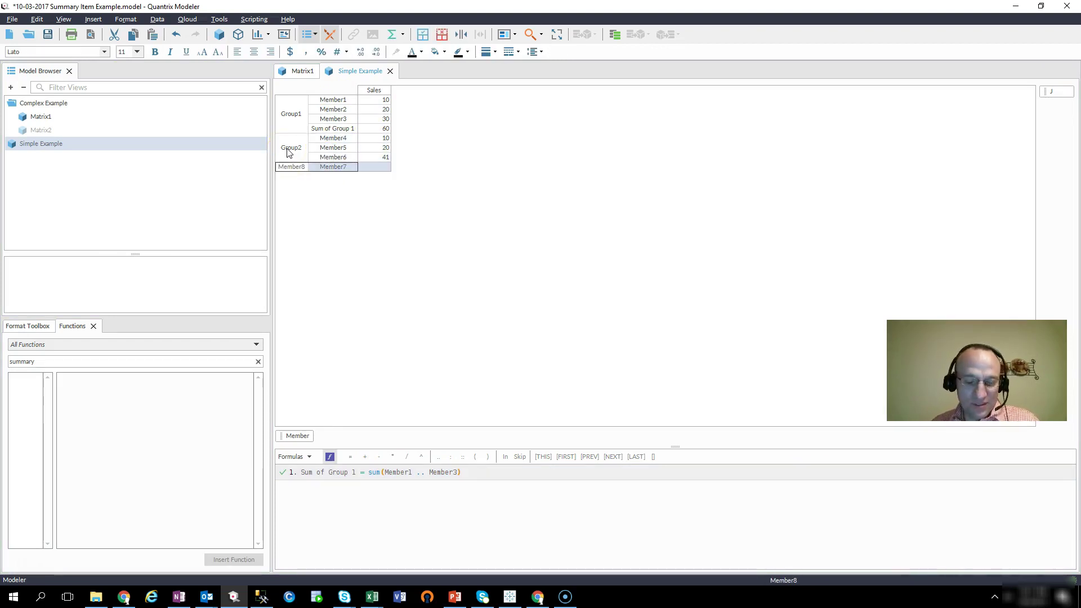
key("ctrl+z")
- Add an item below Member6 in Group2 and name it "Sum of Group 2"
left_click(351, 159)
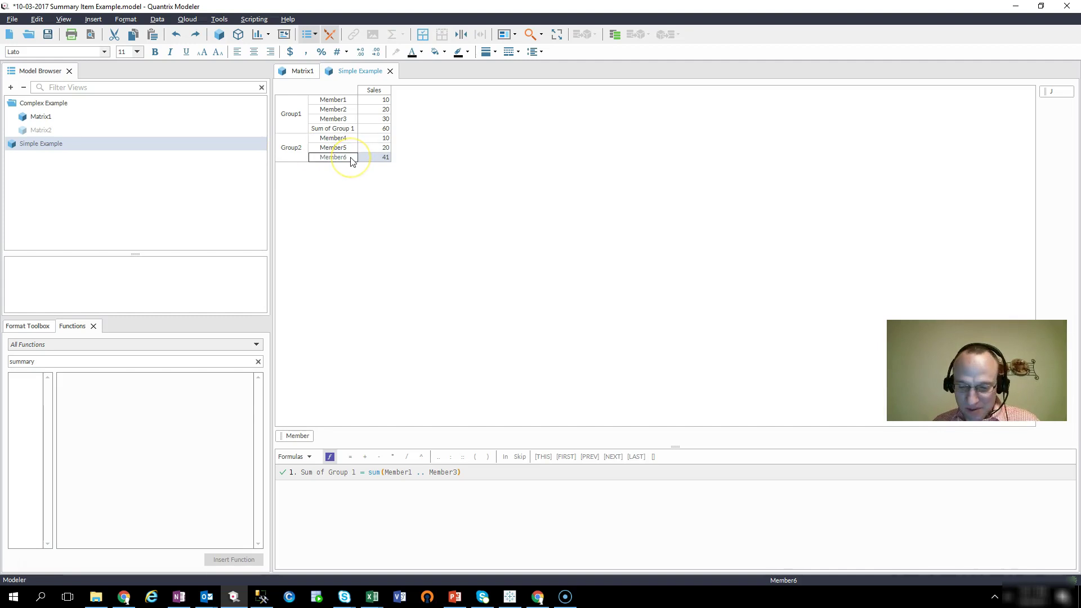
key("Return")
type("Su")
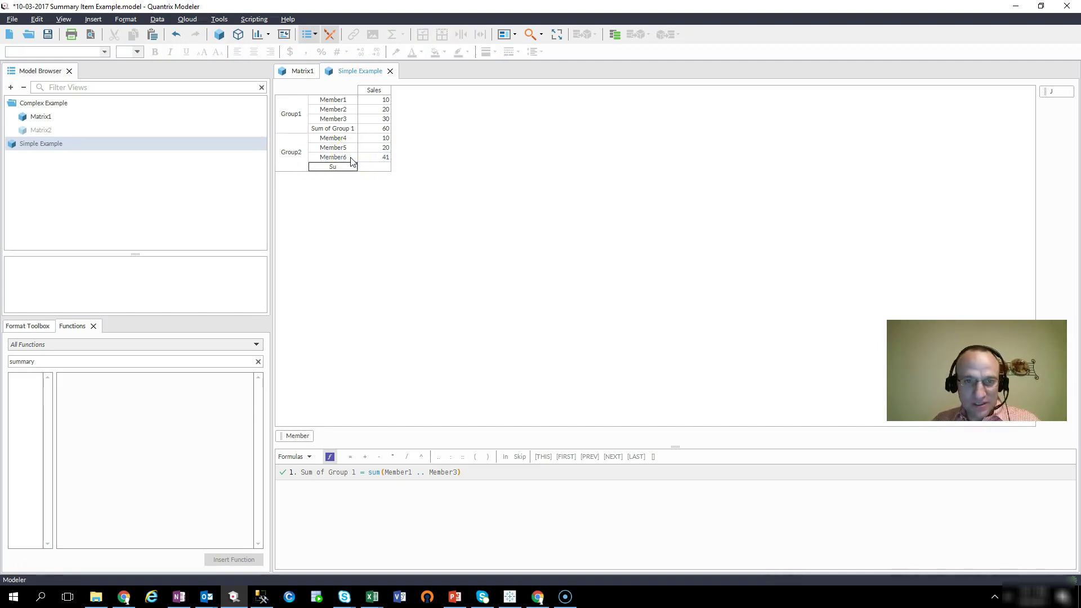
type("m of Group 2")
- Create a formula for the Sales value of Sum of Group 2 that sums Member4 through Member6
key("Tab")
type("= ")
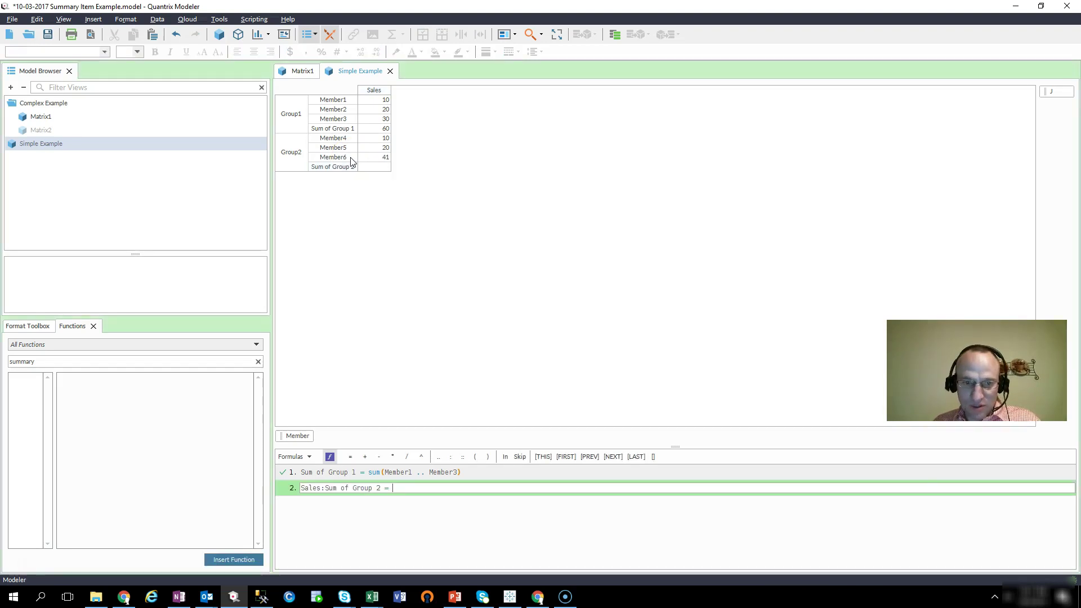
type("sum(")
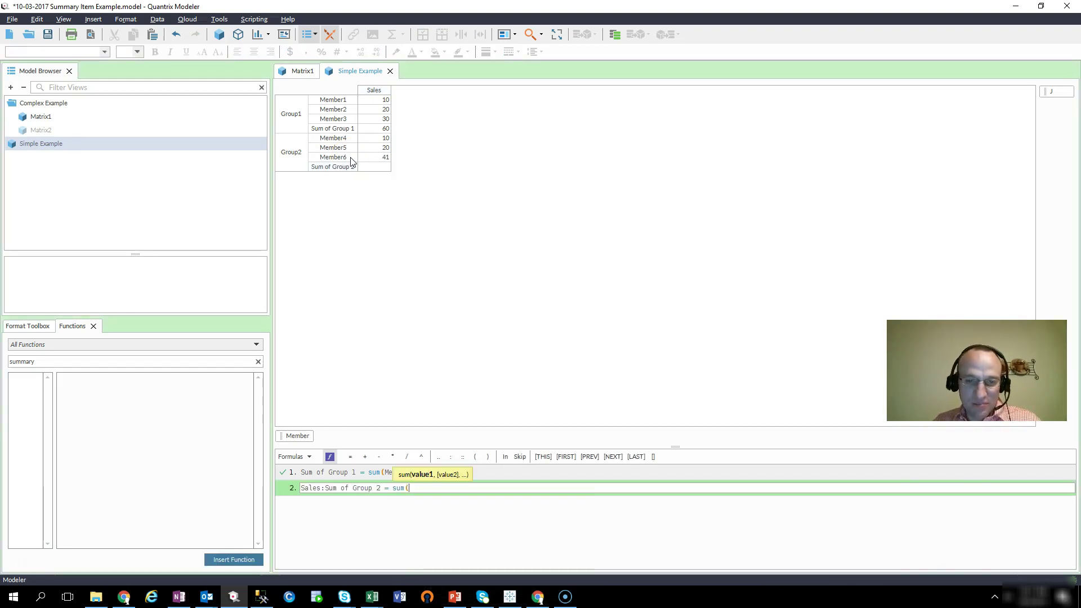
left_click_drag(338, 139, 340, 163)
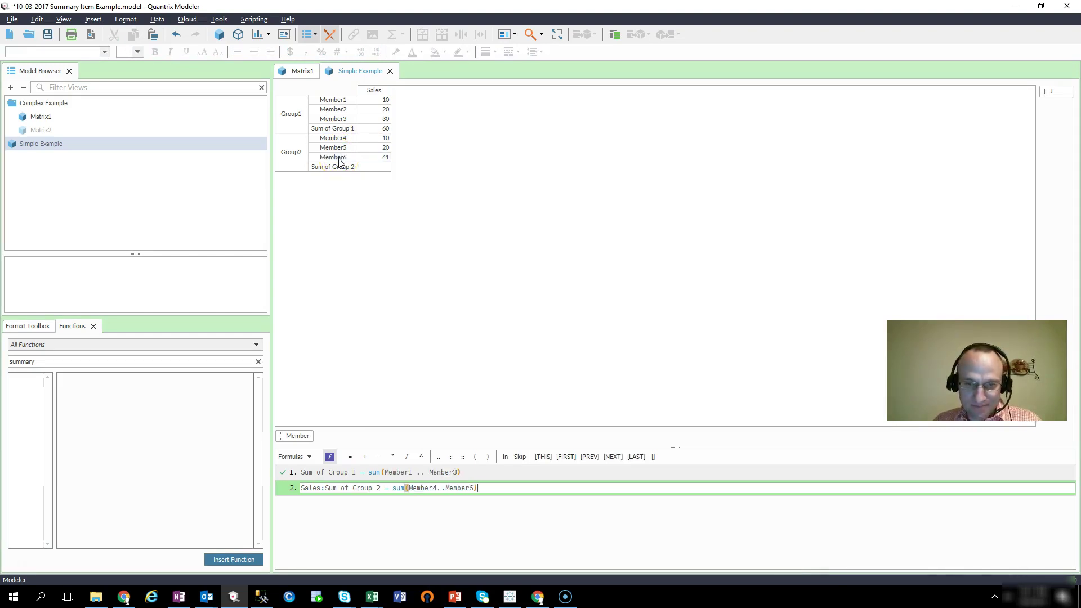
key("Return")
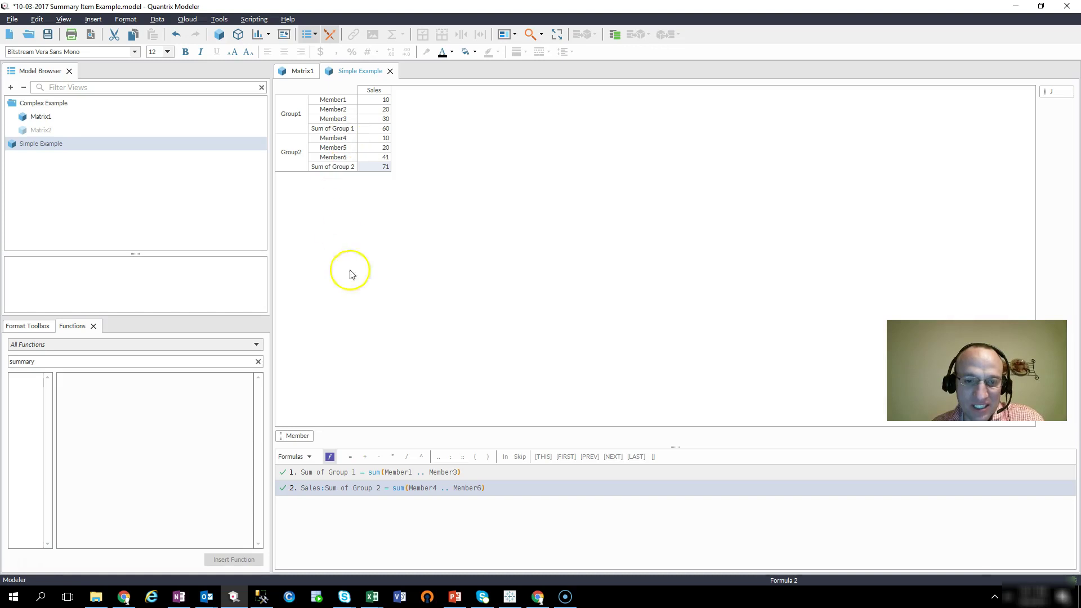
- Examine the Sum of Group 1 formula and the member ranges that feed both group sums
left_click(418, 471)
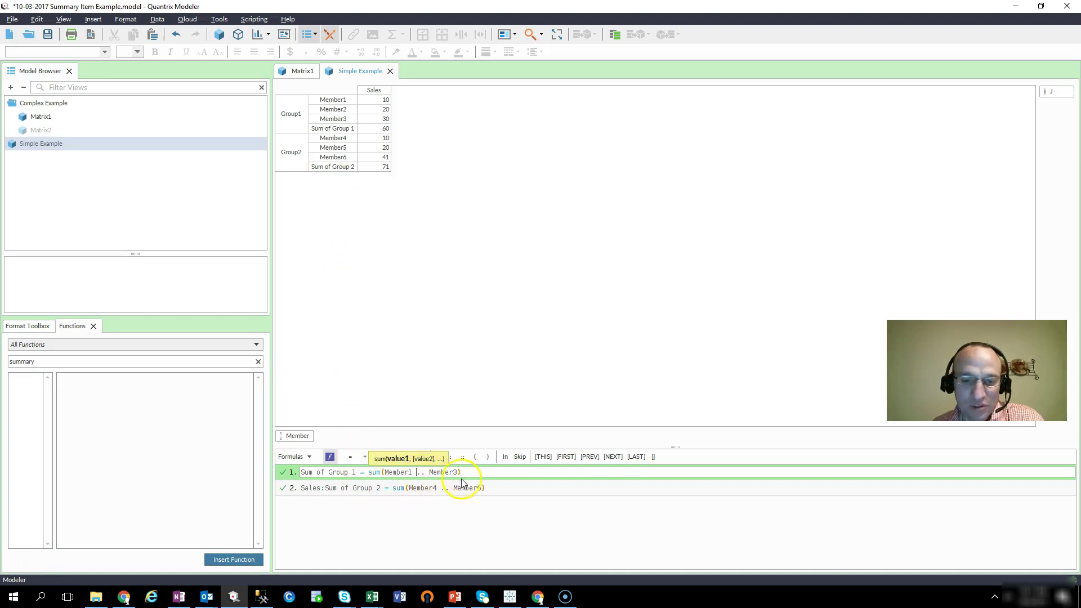
key("Return")
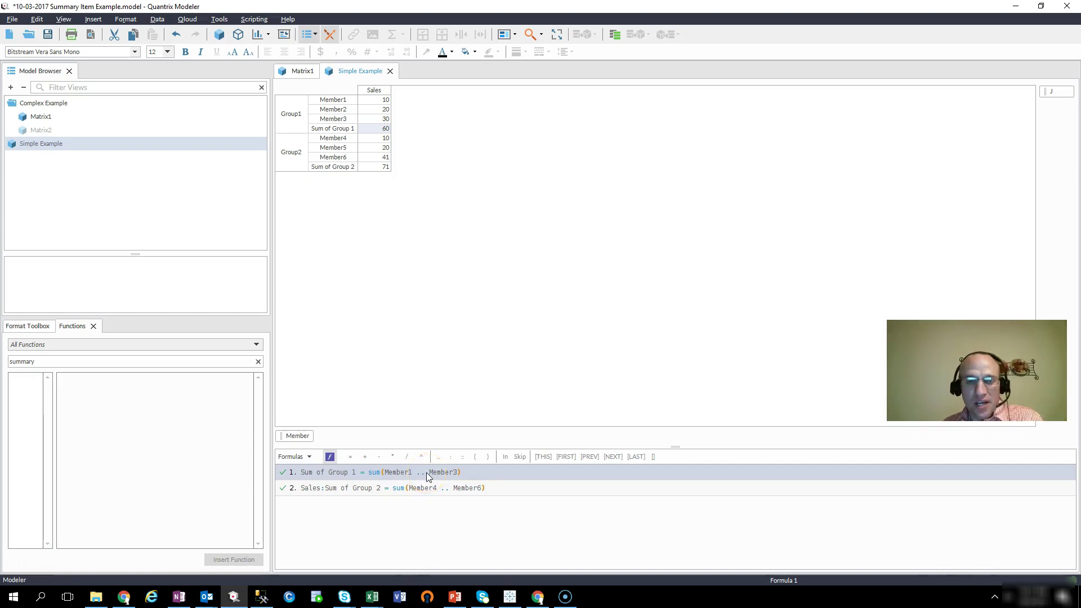
left_click_drag(342, 101, 345, 121)
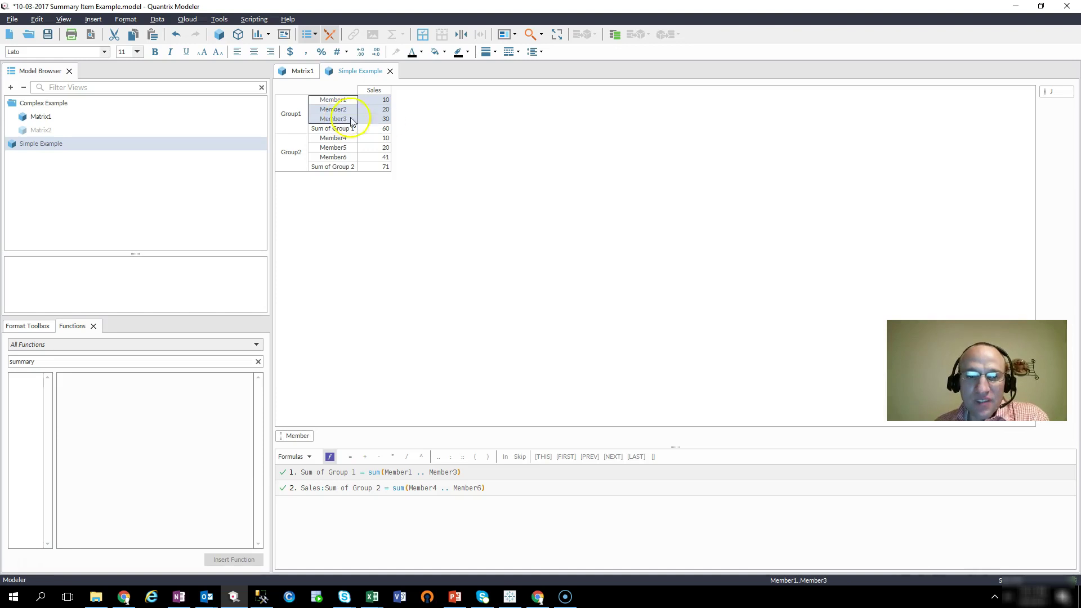
left_click(375, 130)
left_click_drag(375, 119, 379, 99)
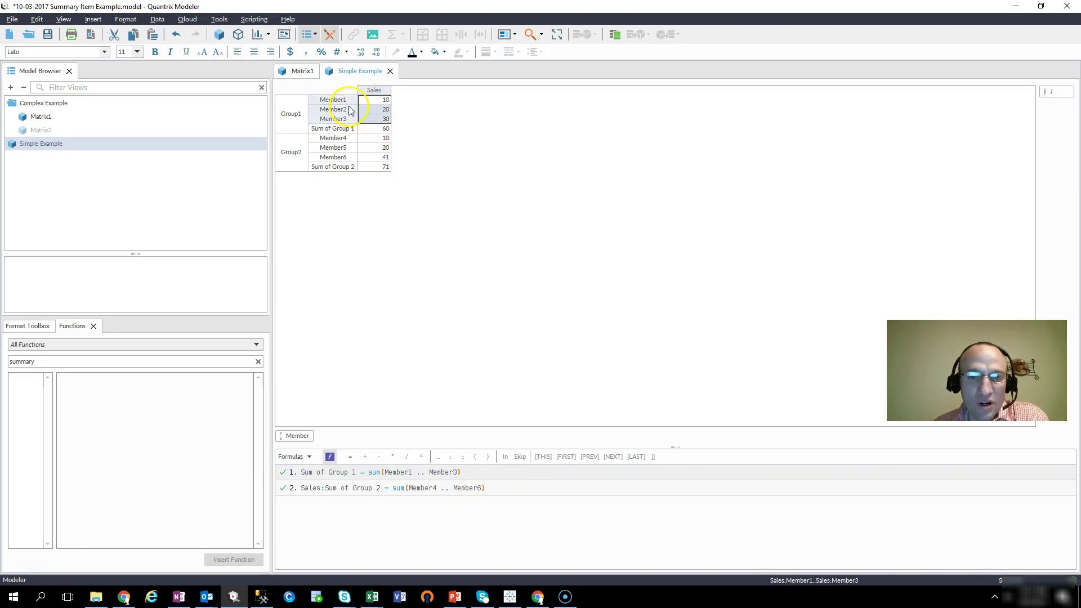
left_click(333, 168)
left_click_drag(339, 139, 343, 163)
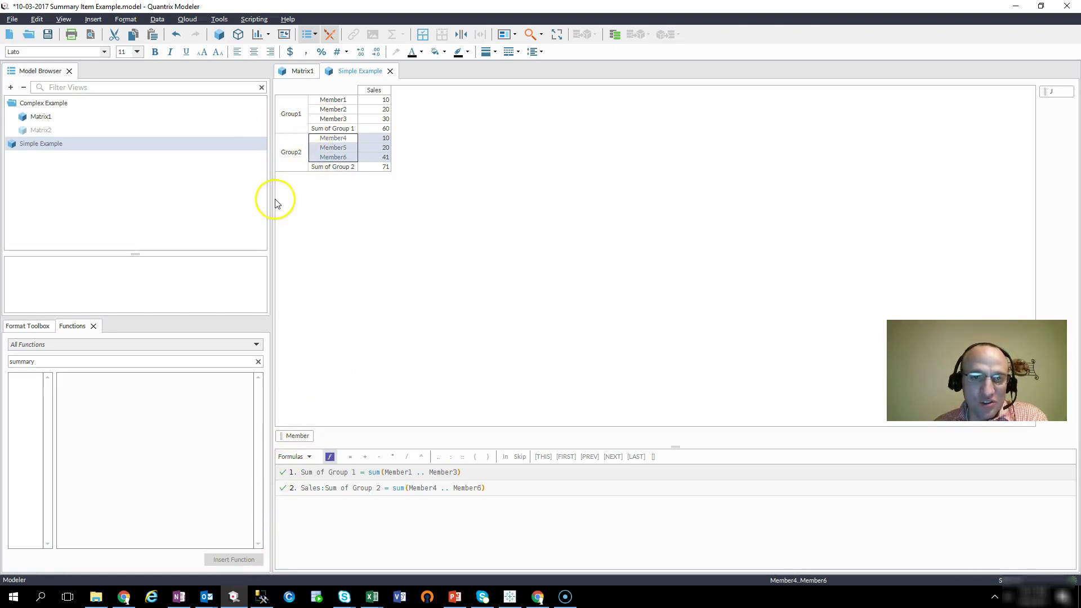
- Add an item after Group2, ungroup it so it stands outside the groups, and name it "Sum of Members"
left_click(294, 163)
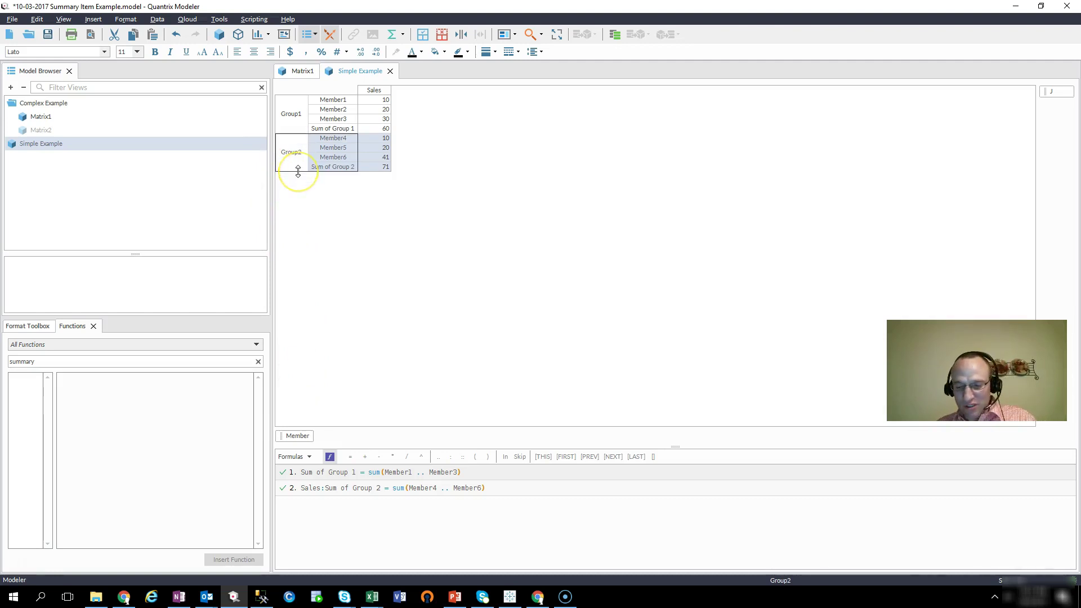
key("Return")
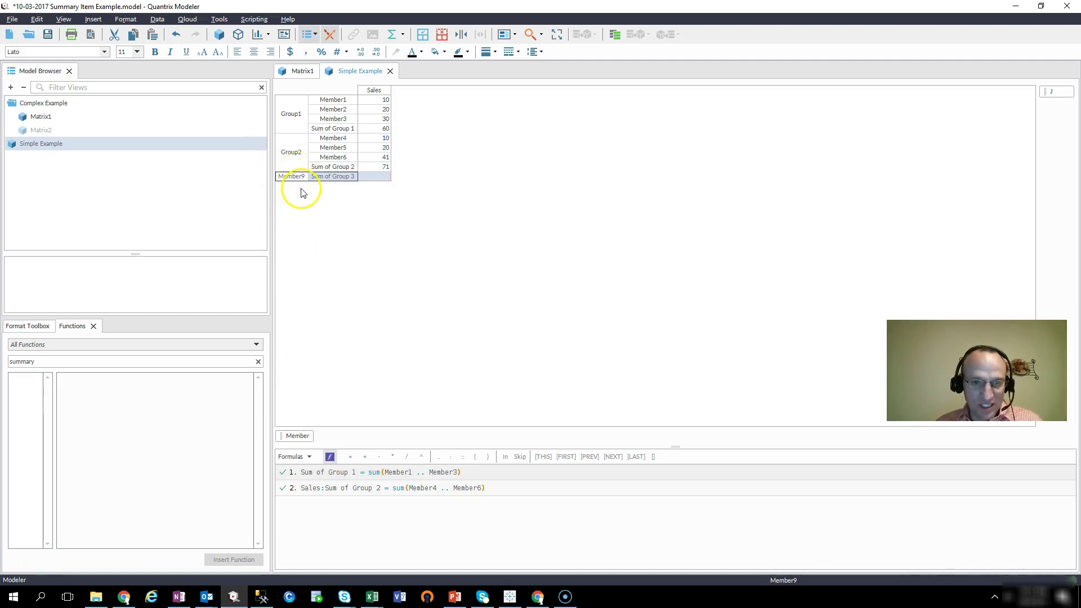
left_click(441, 35)
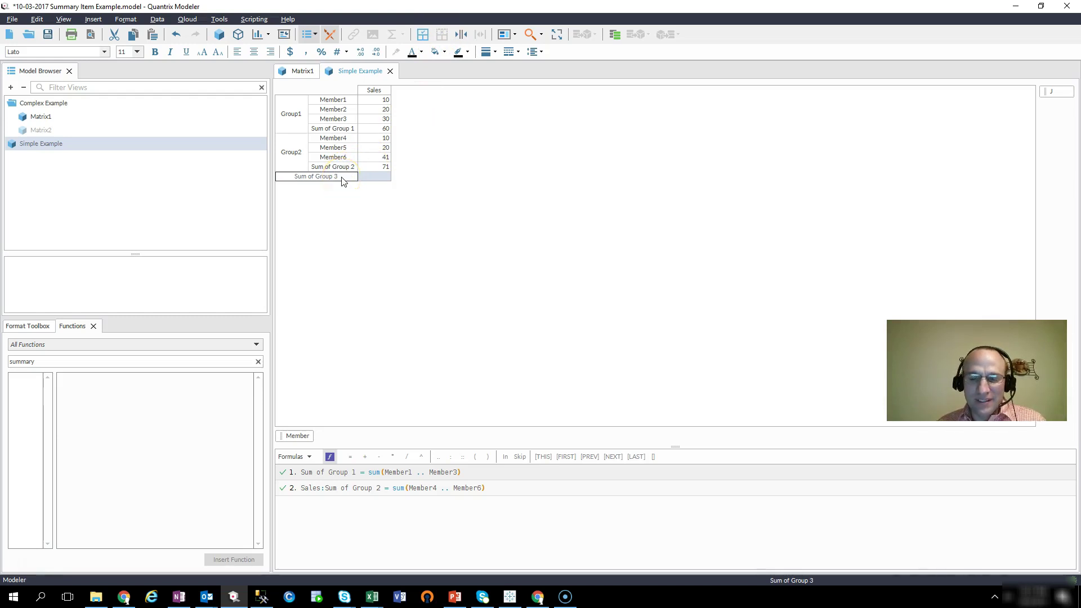
type("S")
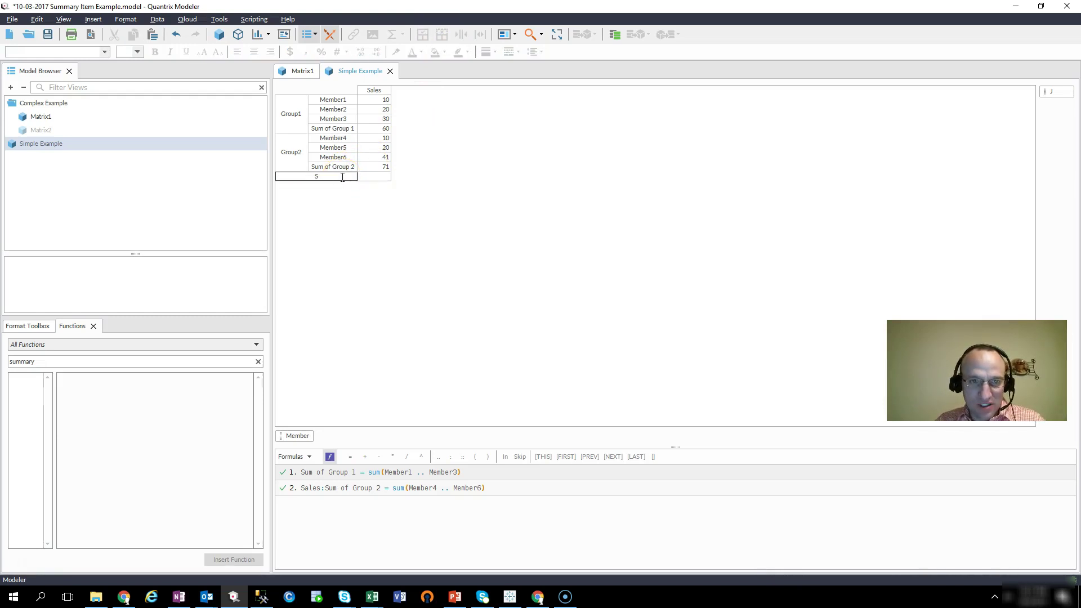
type("um of Members")
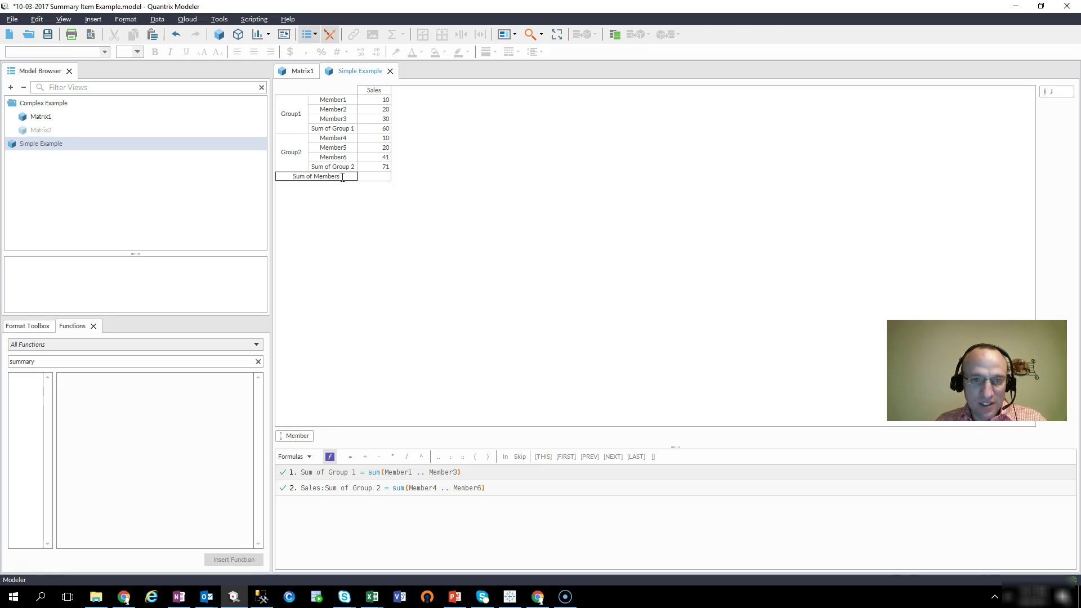
key("Return")
- Create a formula that sets Sum of Members to the sum of Group1 through Group2, and inspect its Sales value
type("= ")
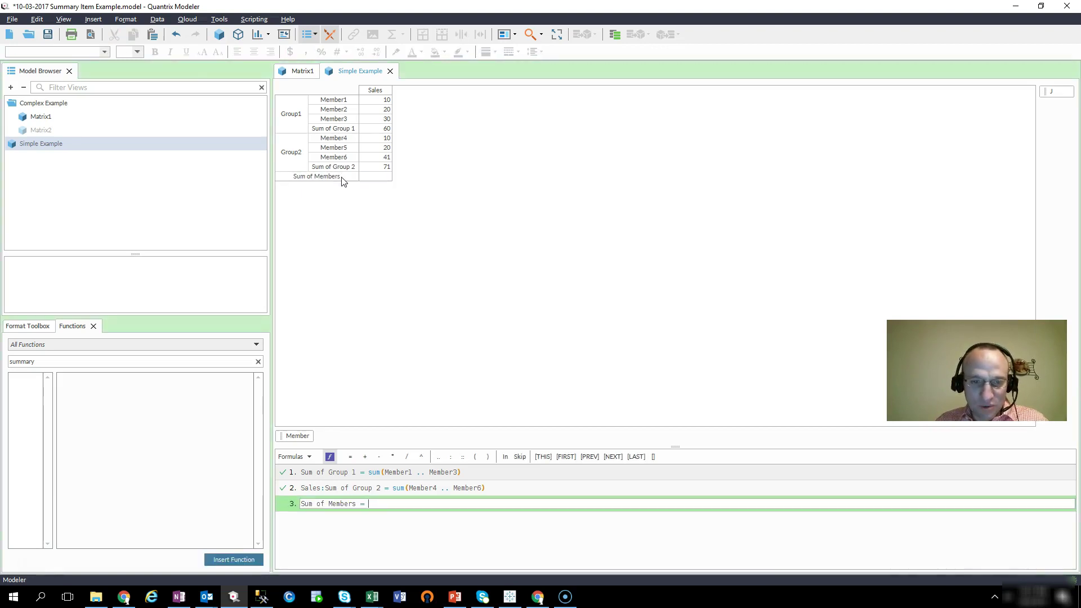
type("sum(")
left_click_drag(292, 116, 298, 156)
key("Return")
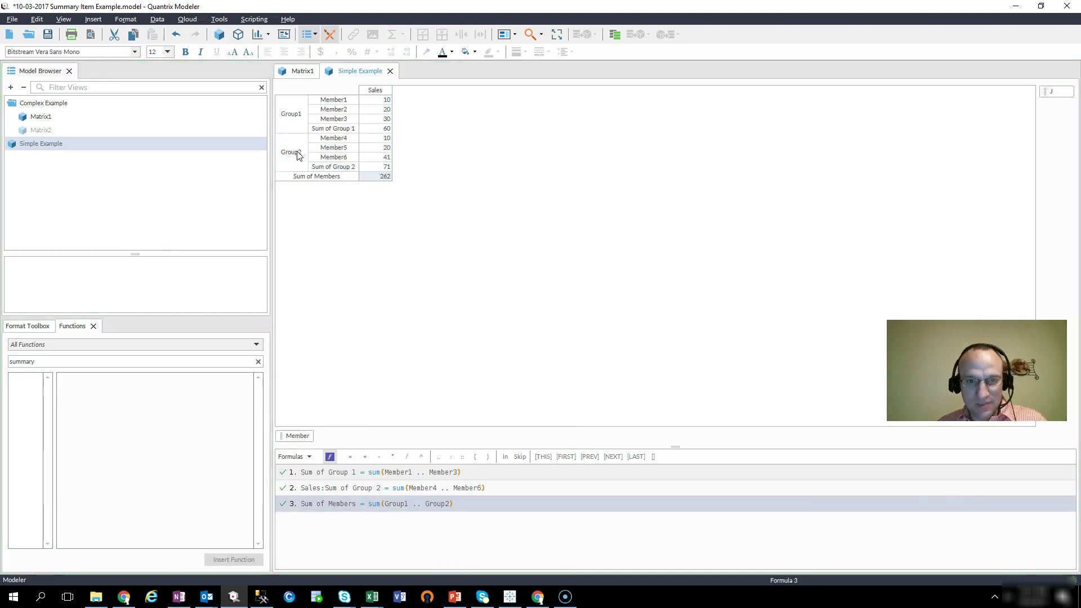
left_click(380, 177)
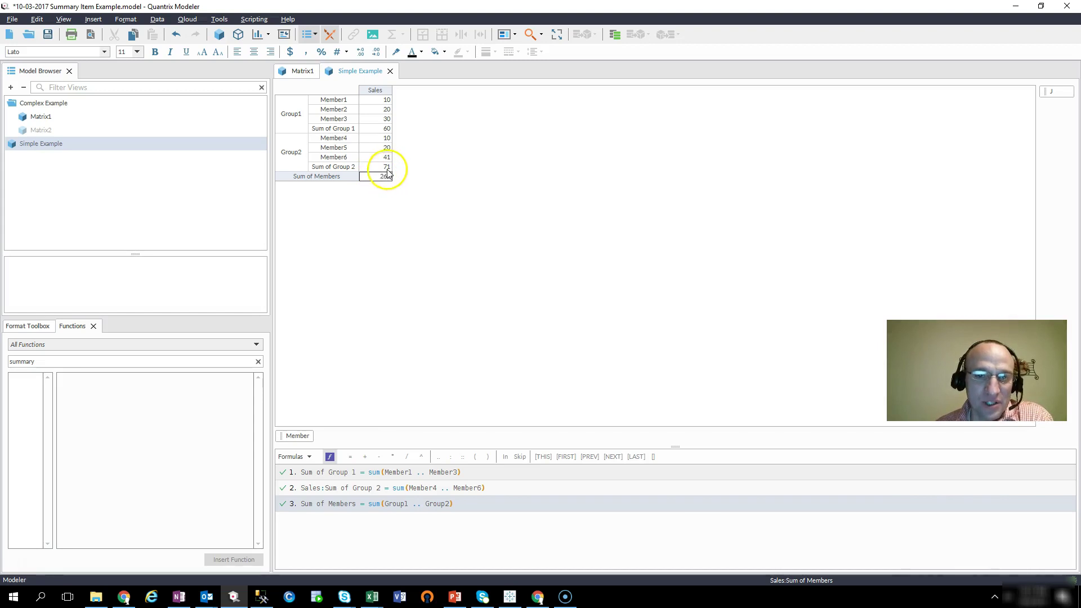
- Inspect the dependencies of the Sales value of Sum of Members and the values its Group1 .. Group2 range includes
left_click(385, 167)
left_click(387, 128)
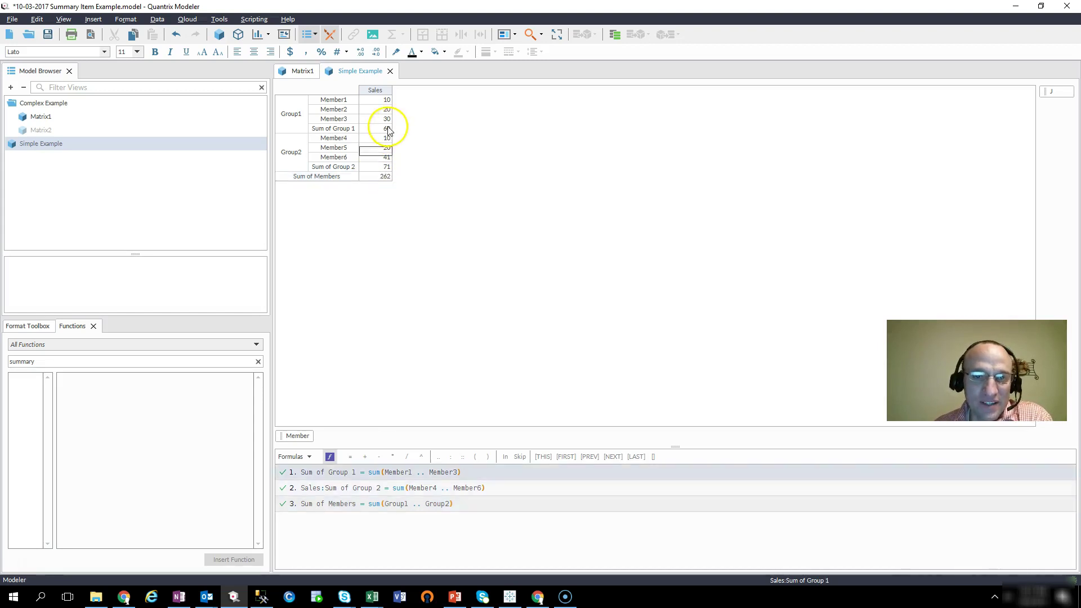
left_click(374, 176)
key("ctrl+shift+d")
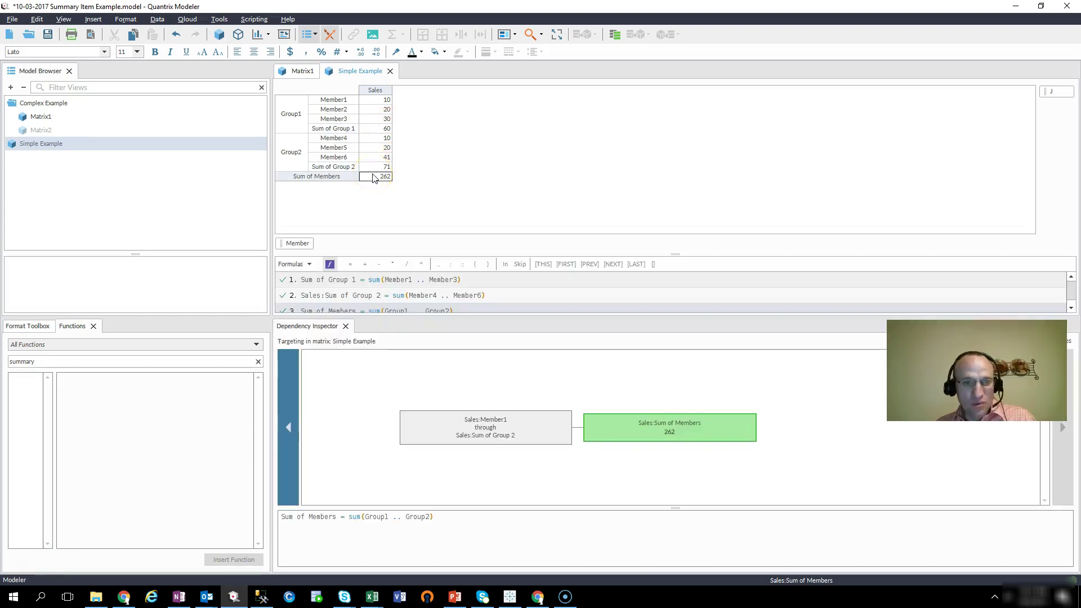
mouse_move(395, 519)
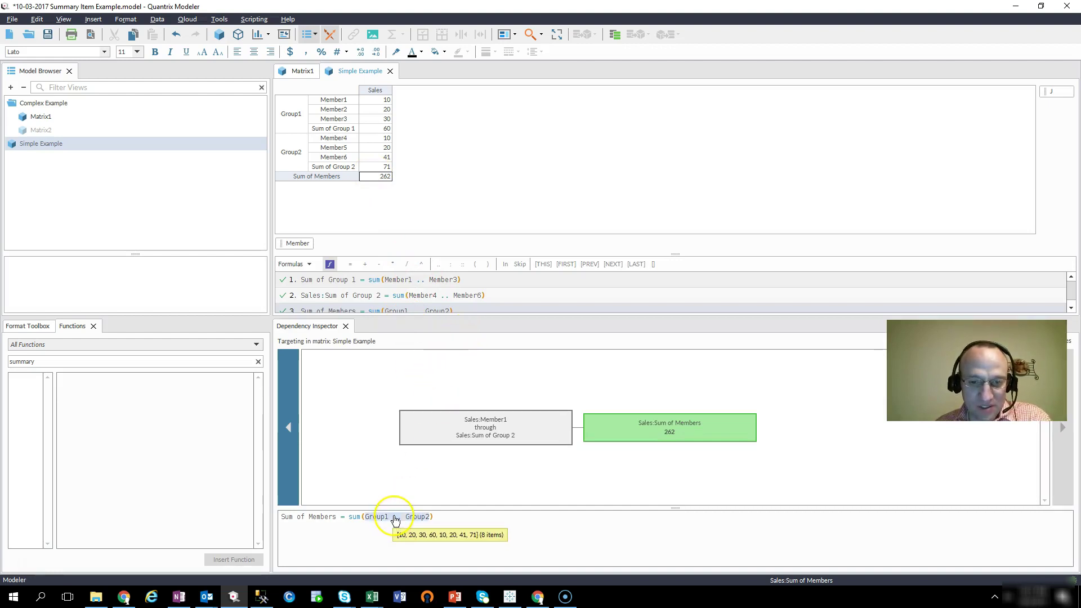
left_click(395, 519)
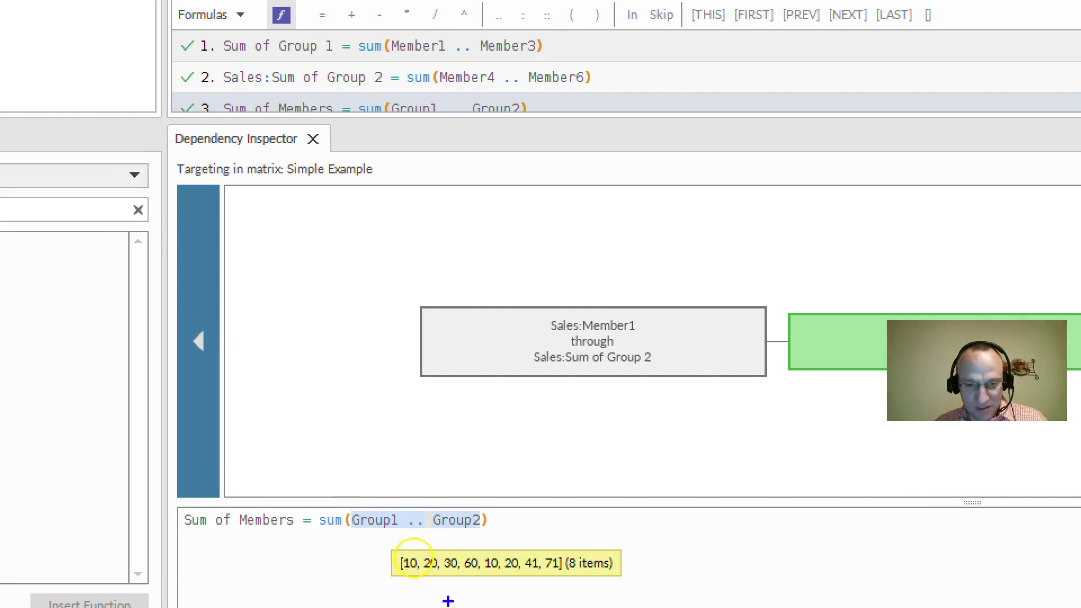
left_click(397, 523)
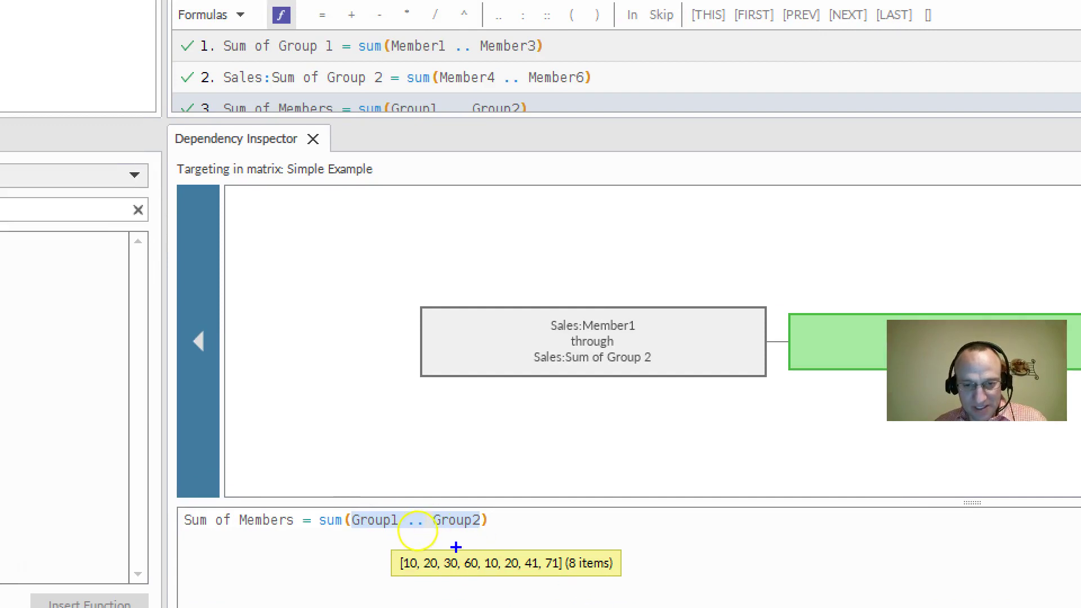
mouse_move(467, 553)
left_mouse_down()
mouse_move(479, 574)
mouse_move(565, 572)
left_mouse_up()
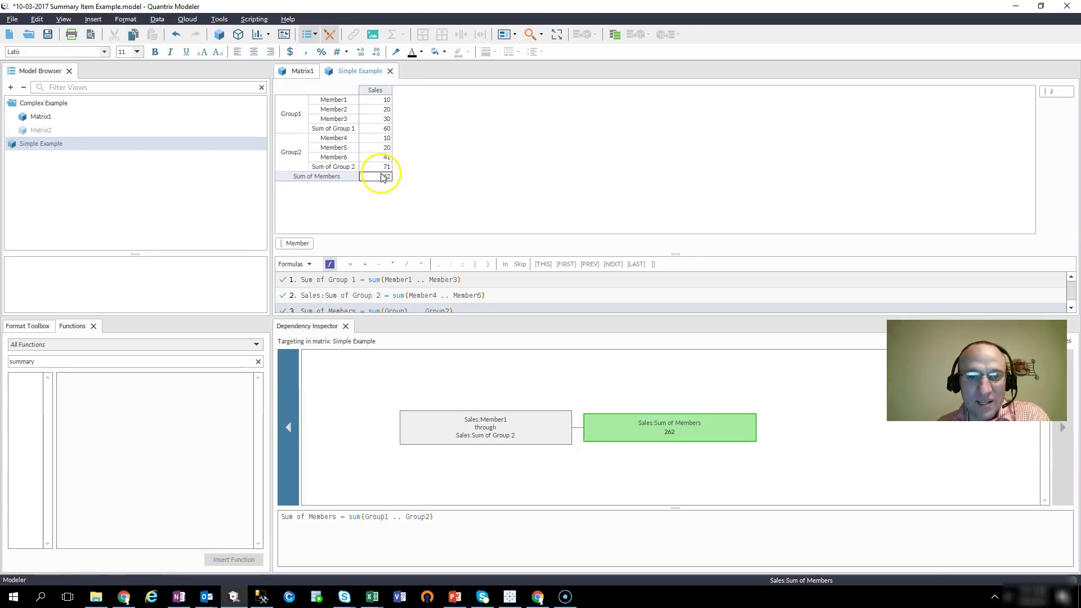
left_click(382, 168)
left_click(383, 177)
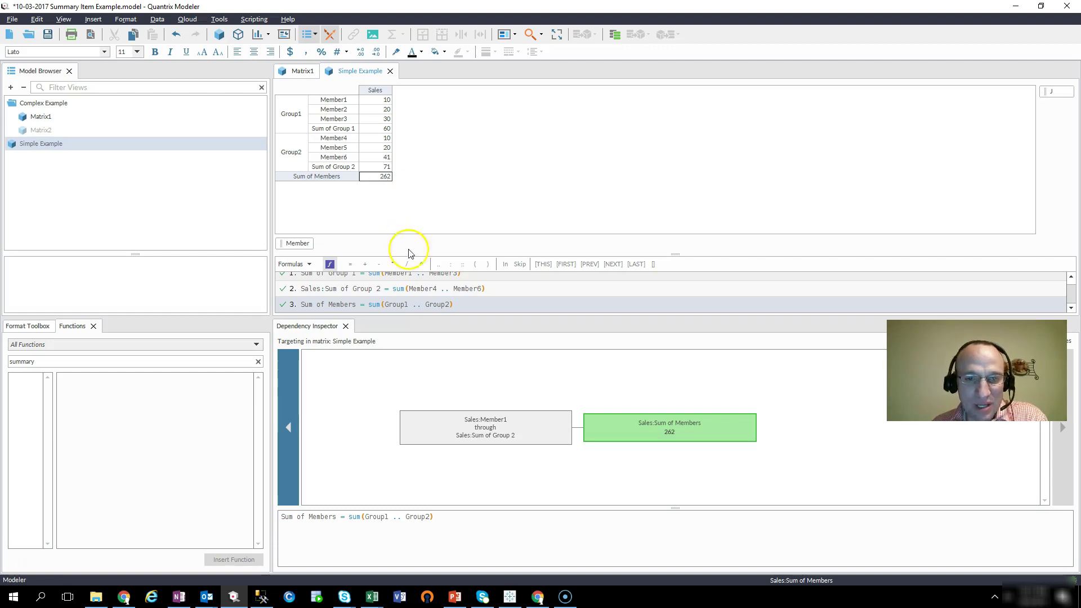
- Change the Sum of Members formula to sum(Sum of Group 1, Sum of Group 2), and close the Dependency Inspector
left_click(451, 305)
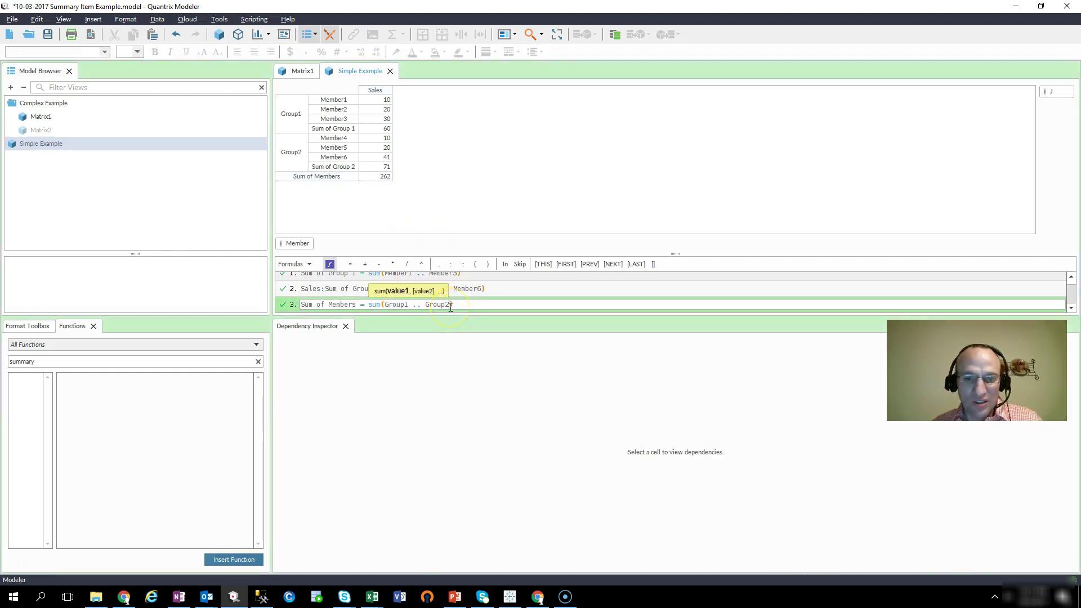
key("ctrl+shift+Left")
key("ctrl+shift+Left")
key("ctrl+shift+Left")
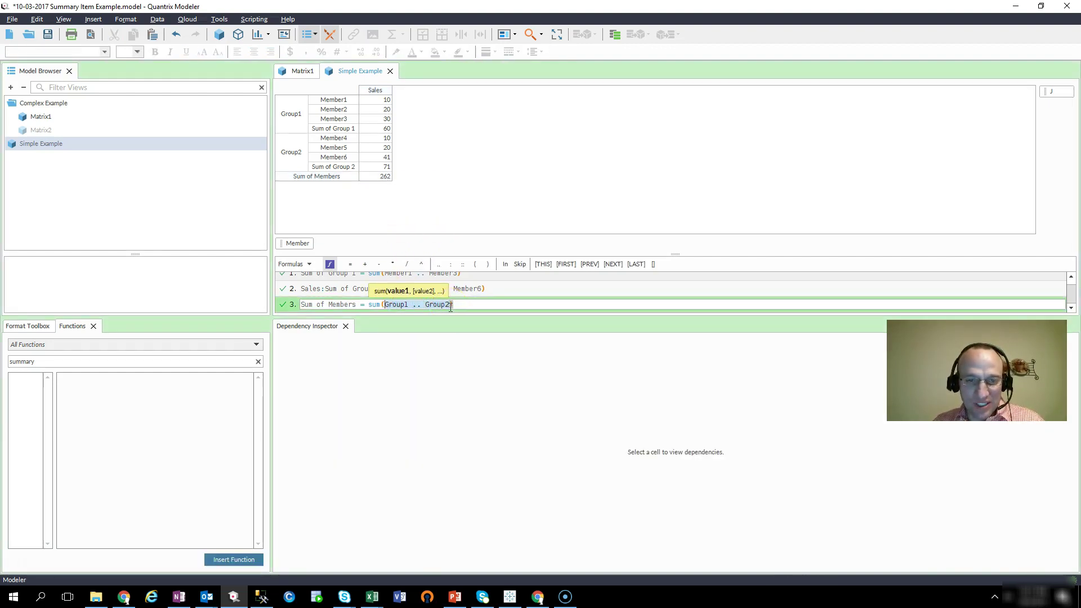
scroll(450, 308, "up", 1)
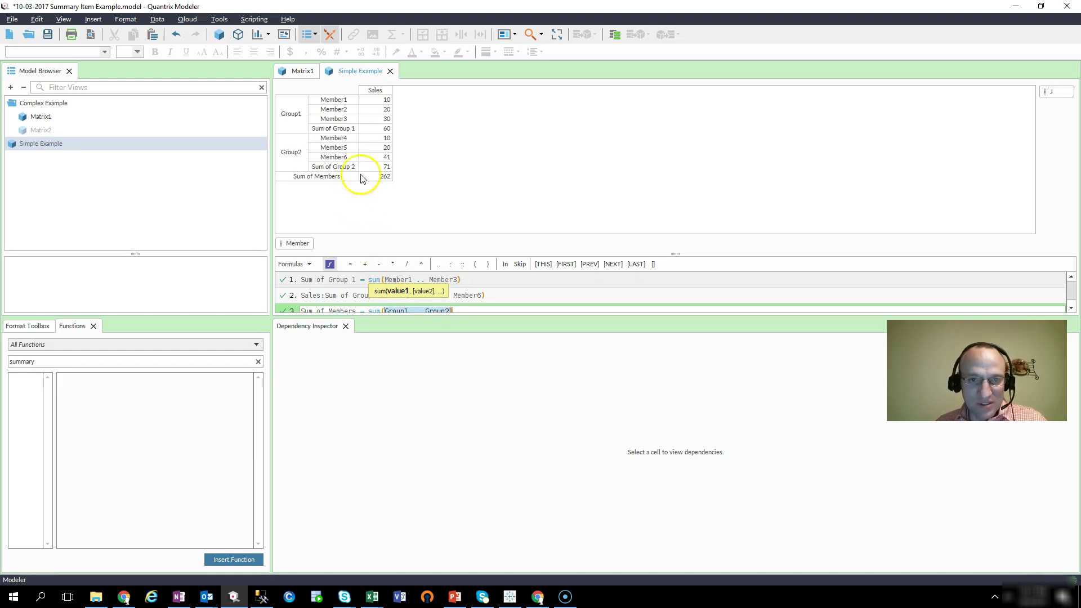
left_click(347, 134)
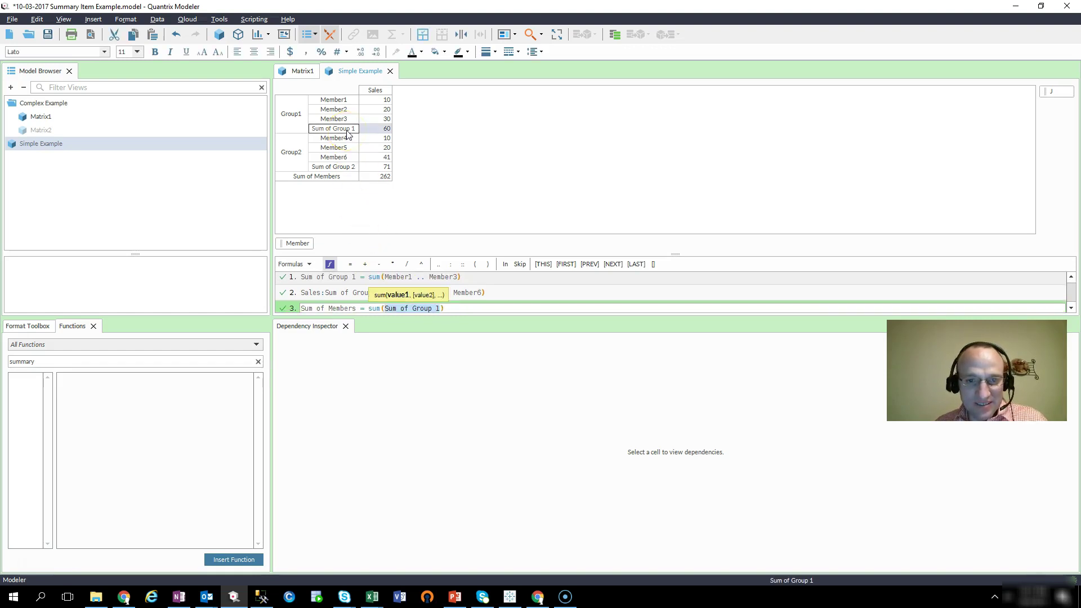
type(",")
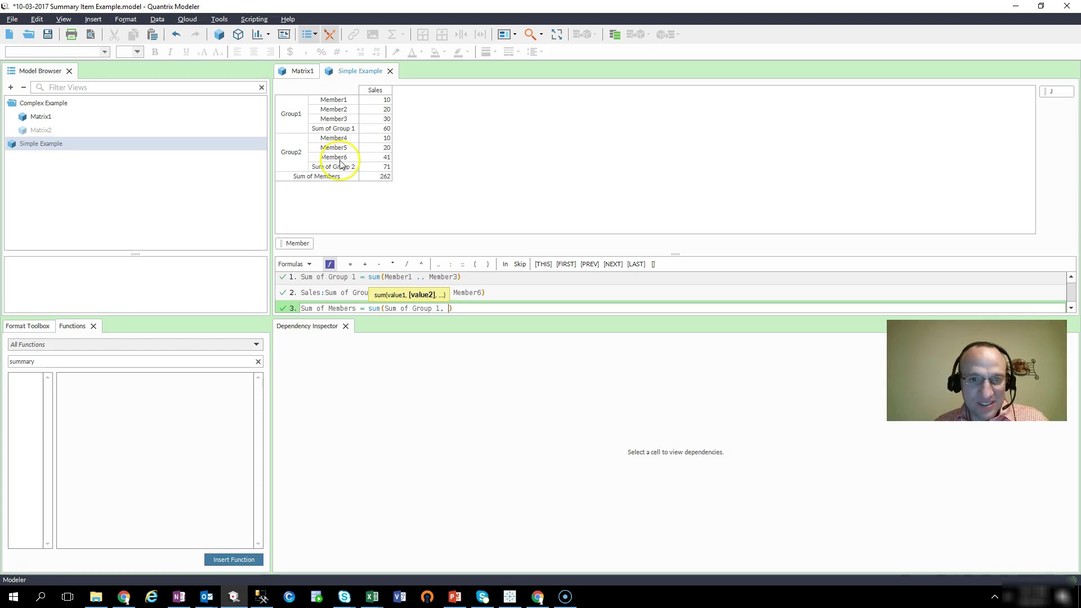
left_click(336, 167)
key("Return")
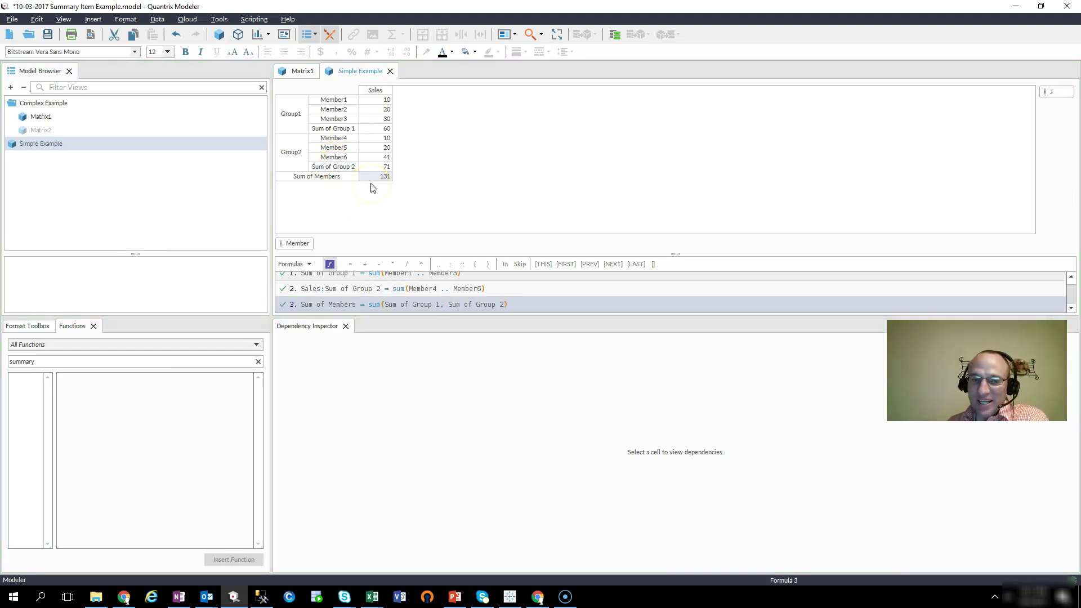
left_click(345, 326)
left_click_drag(674, 448, 666, 376)
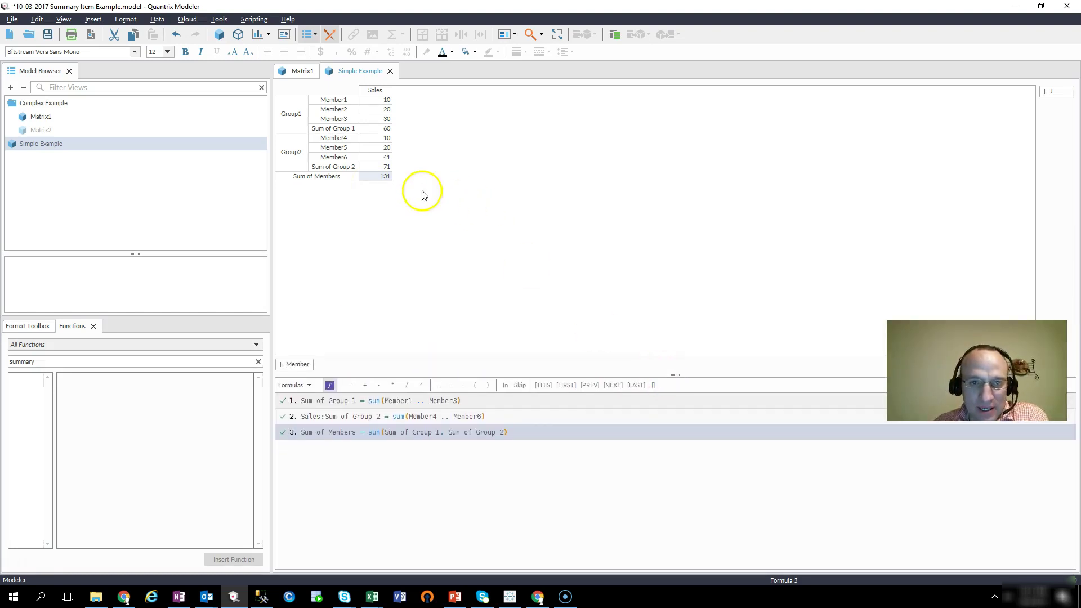
- Add a Member4 item after Member3 in Group1 and set its Sales value to 50
left_click(348, 100)
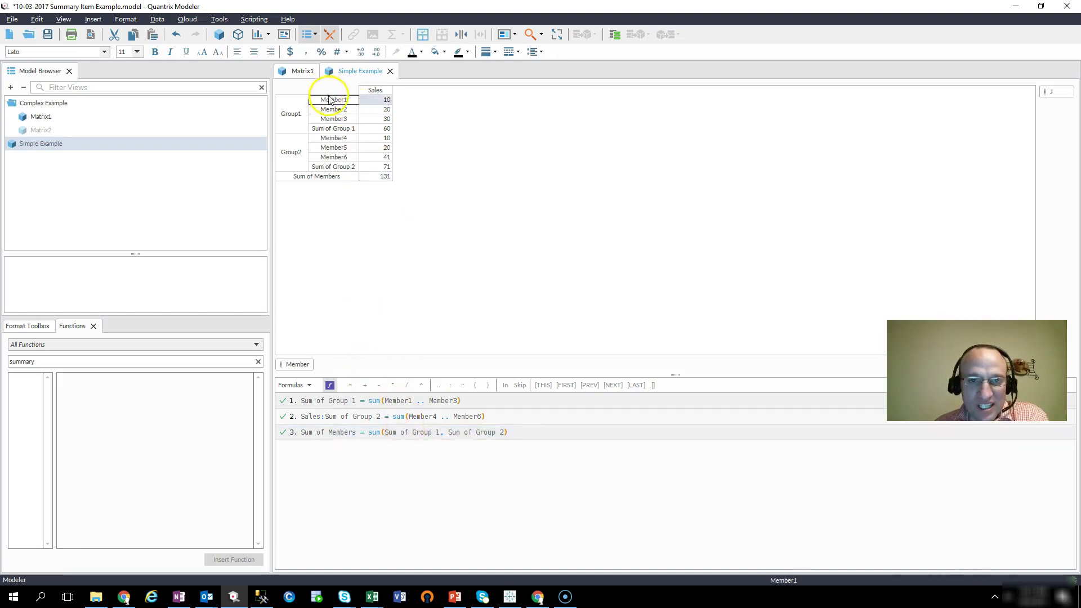
left_click(339, 120)
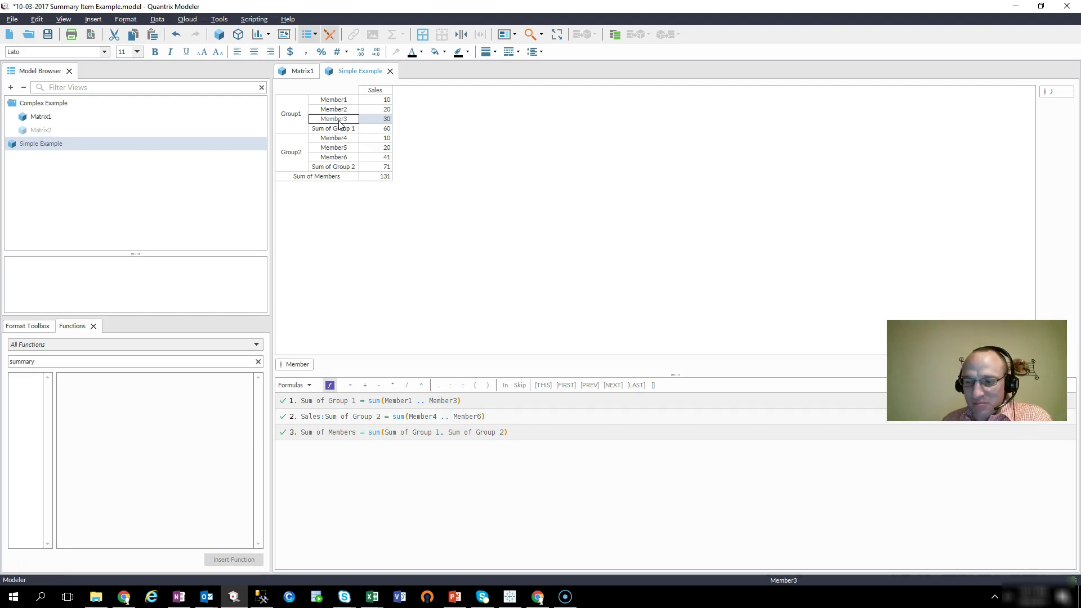
key("Return")
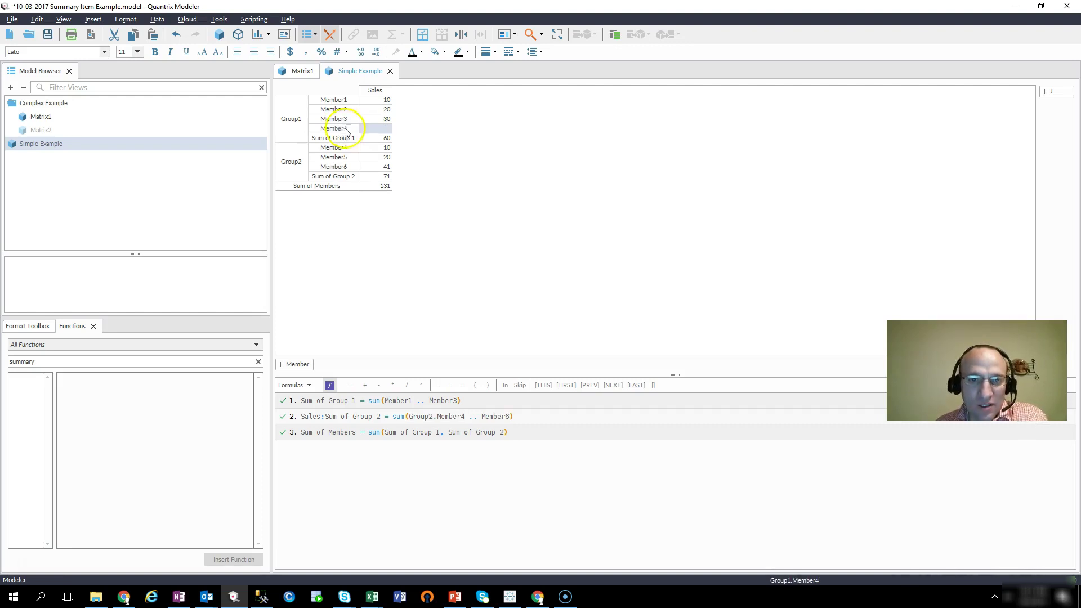
left_click(388, 127)
type("50")
key("Return")
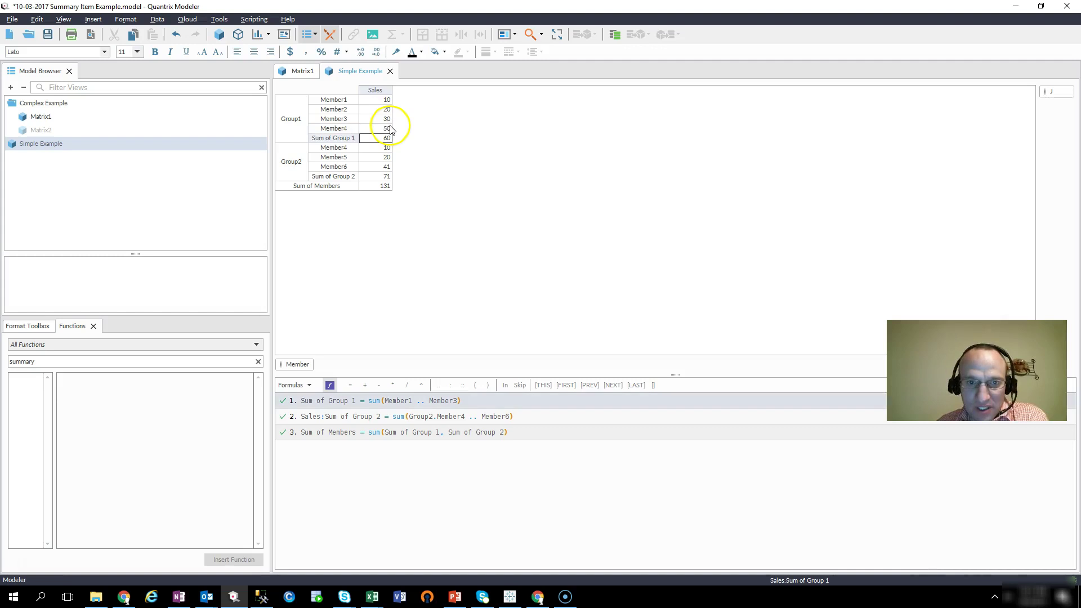
- Check the Sales value of Sum of Group 1, and extend its formula's range end from Member3 to Group1's Member4
left_click(333, 138)
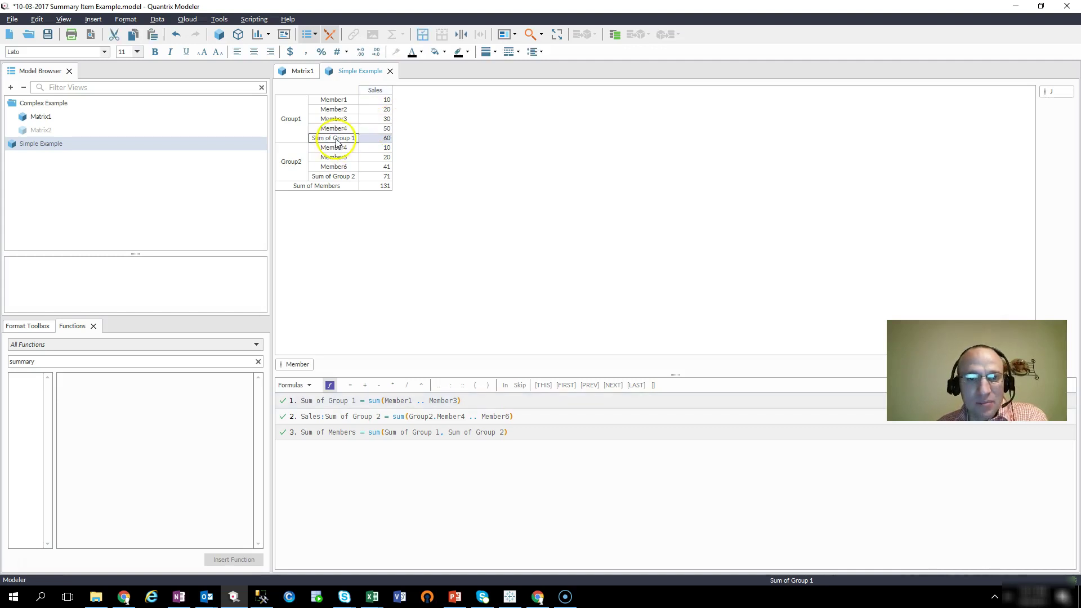
left_click(388, 139)
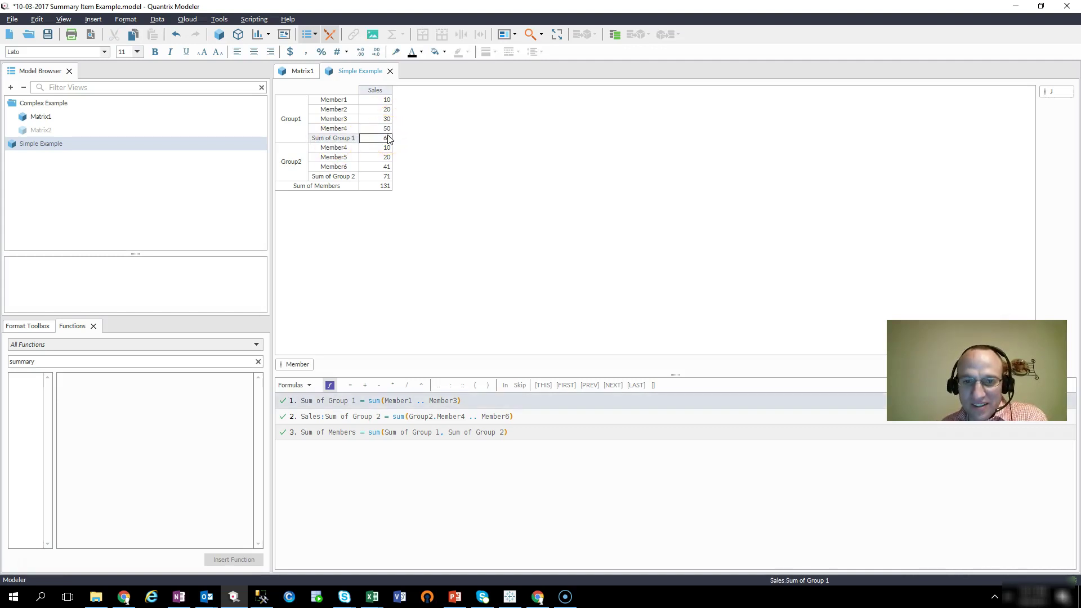
left_click(379, 130)
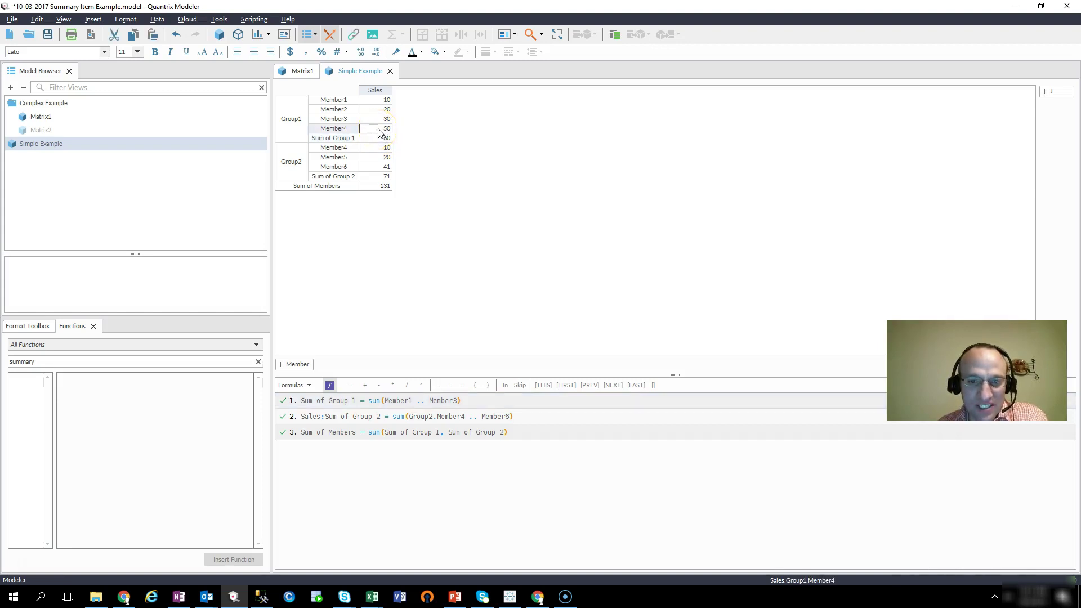
left_click(371, 138)
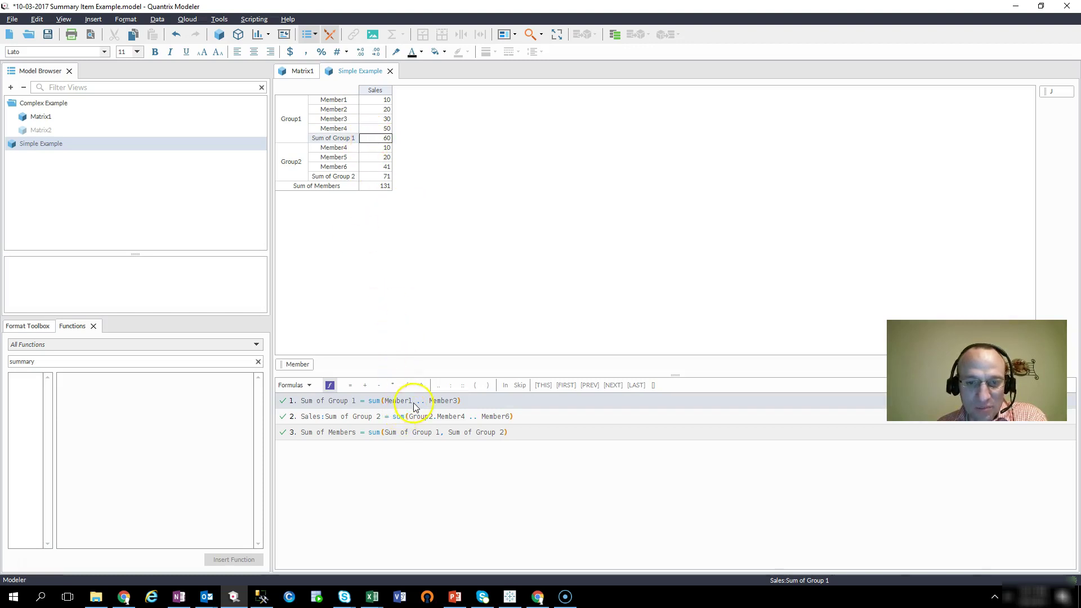
left_click(456, 405)
left_click(457, 403)
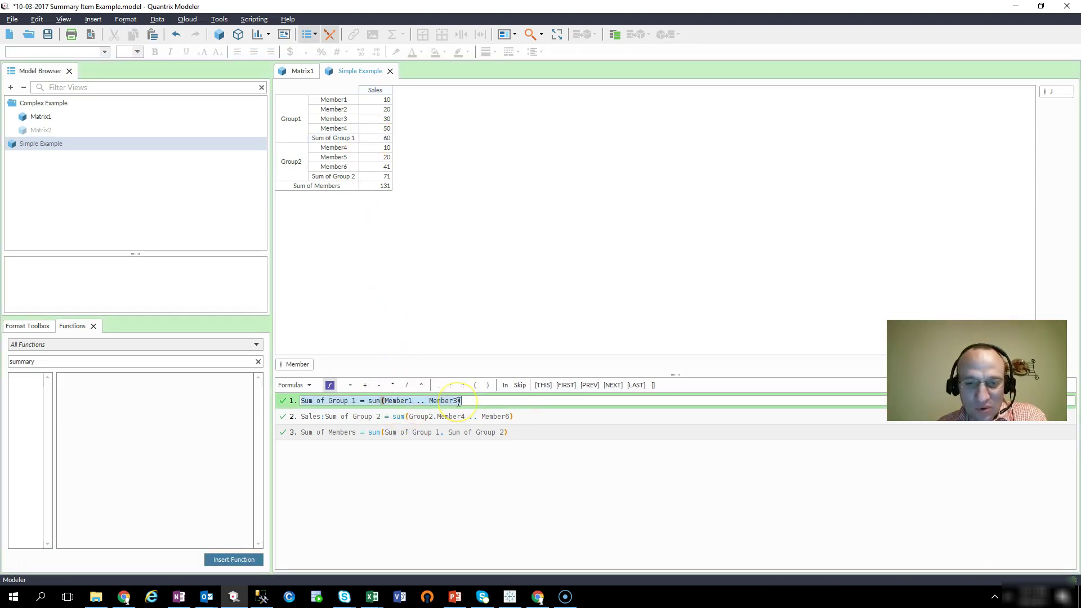
left_click(458, 401)
type("4")
key("Return")
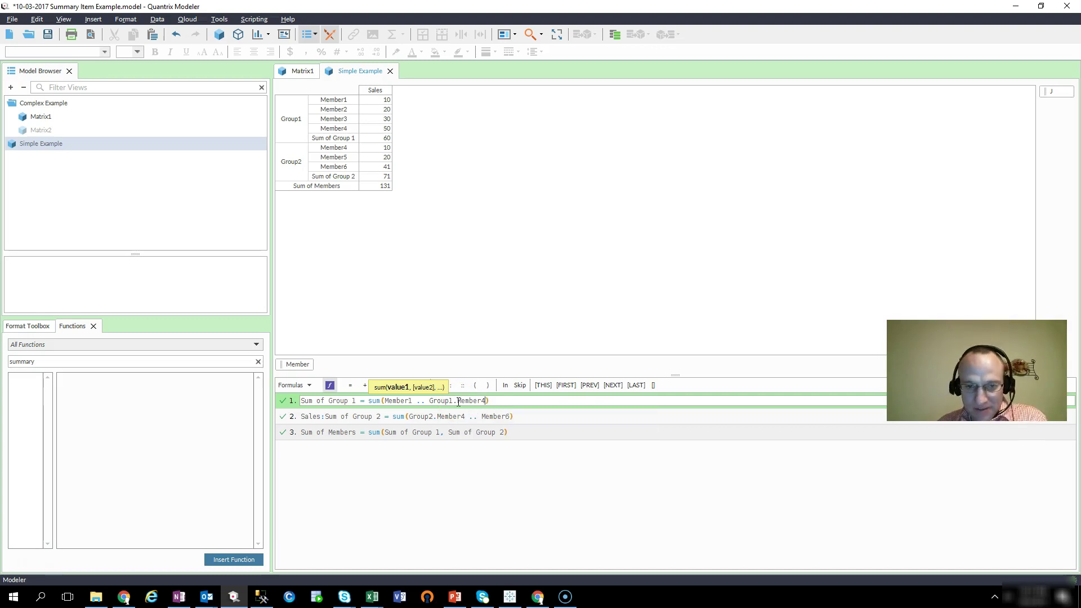
- Try to remove the Group1 qualifier from Member4 in the Sum of Group 1 formula
left_click(613, 537)
key("BackSpace")
key("BackSpace")
key("BackSpace")
key("BackSpace")
key("BackSpace")
key("BackSpace")
key("BackSpace")
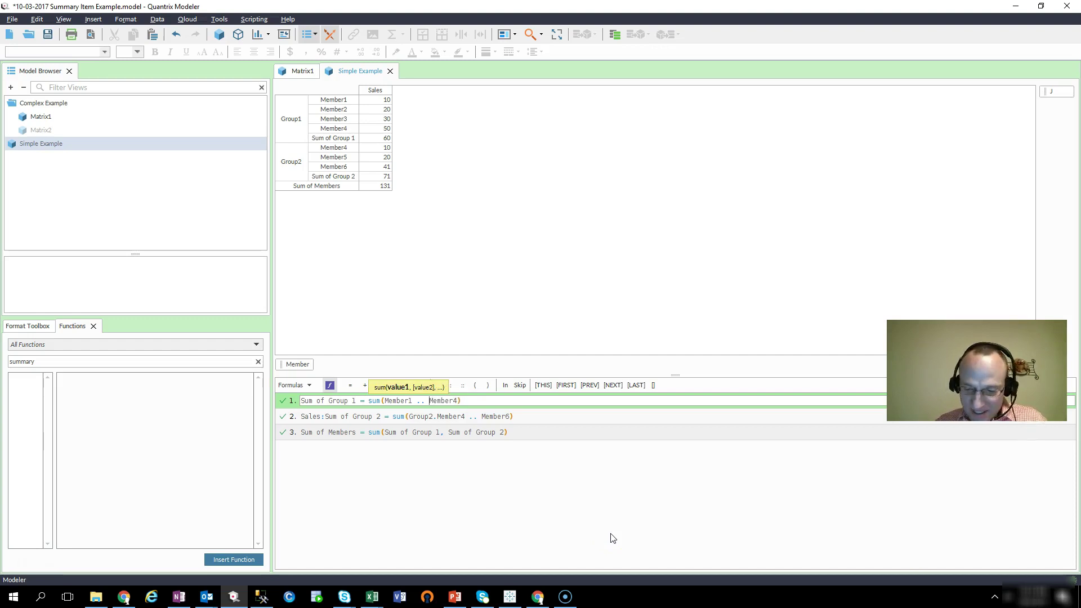
key("Return")
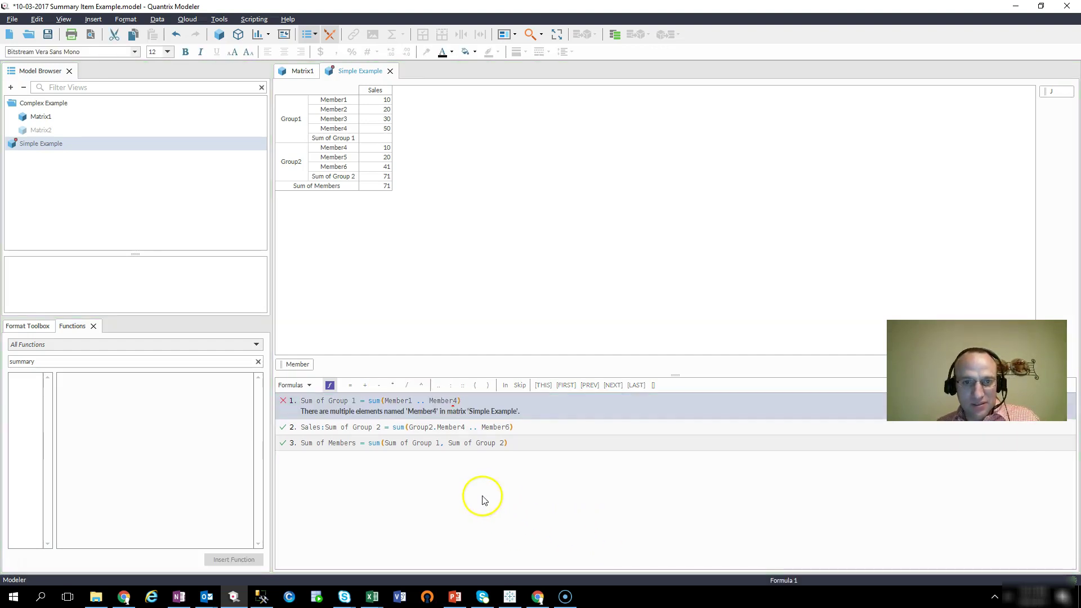
- Replace the range in the Sum of Group 1 formula with Member1 .. Group1.Member4, picked from the matrix items
left_click(454, 400)
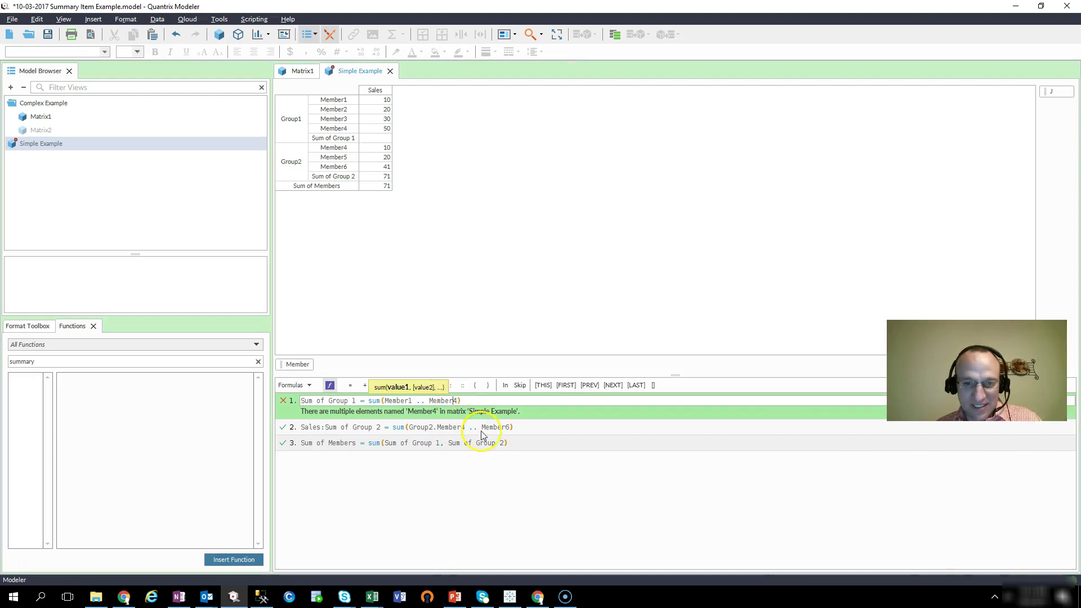
key("ctrl+shift+Left")
key("ctrl+shift+Left")
key("ctrl+shift+Left")
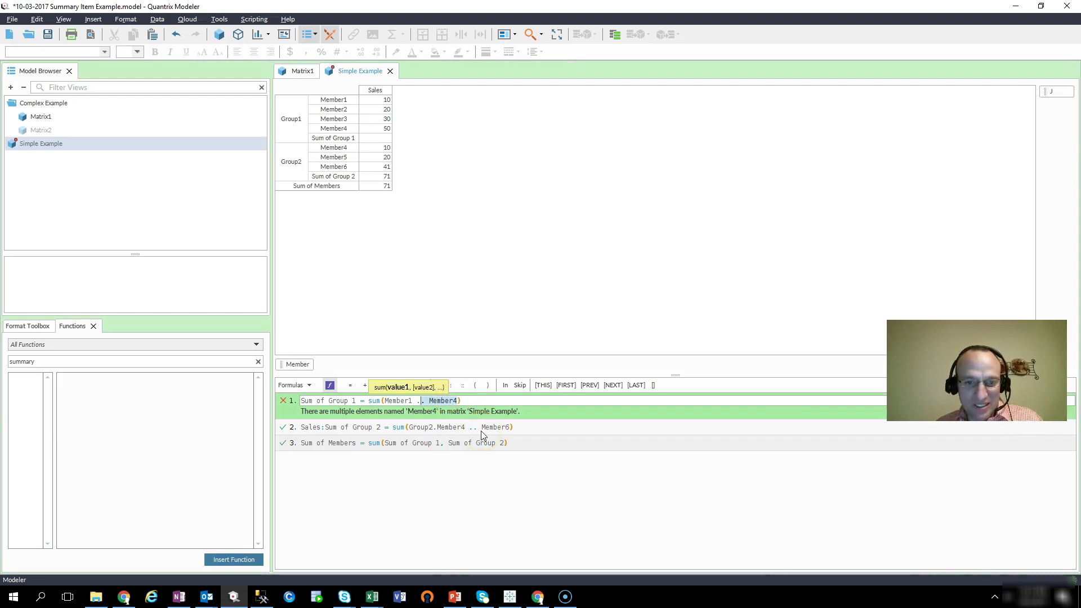
key("BackSpace")
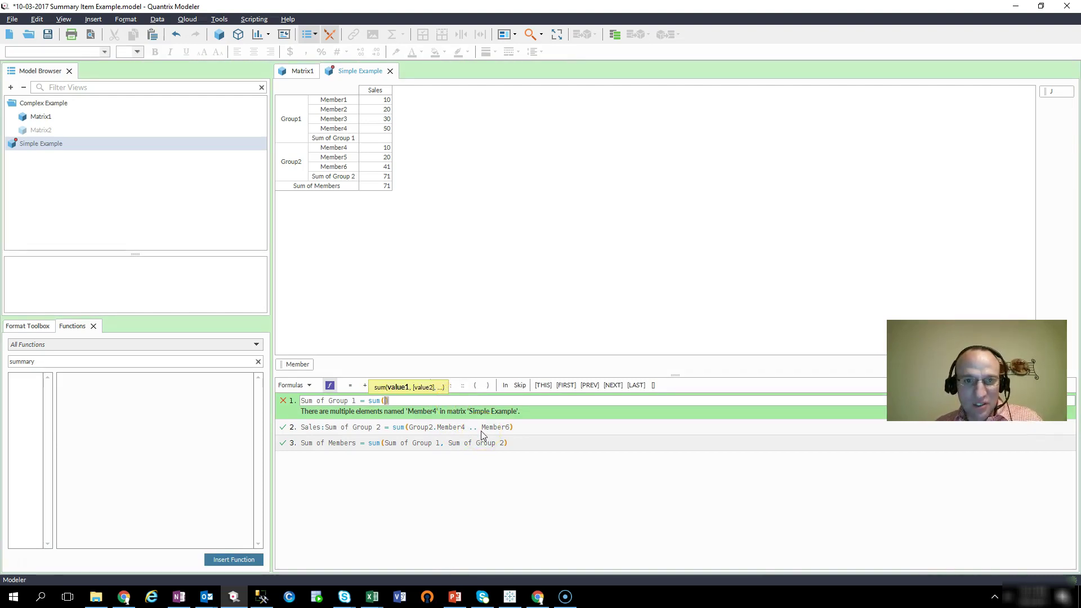
left_click_drag(333, 99, 341, 131)
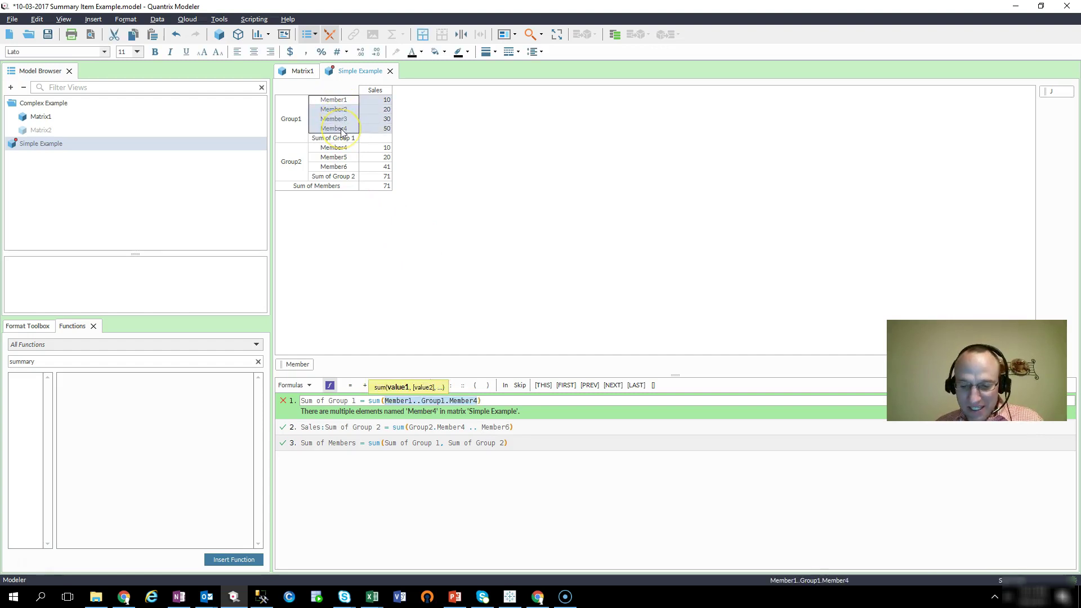
key("Return")
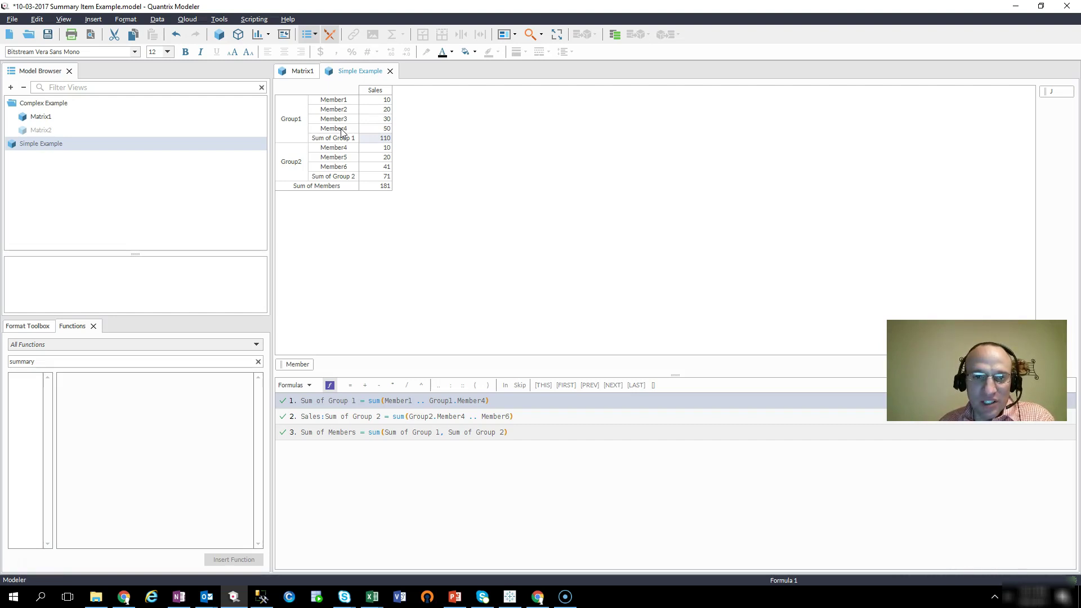
- Delete the Sum of Group 1, Group1 Member4, Sum of Group 2 and Sum of Members items from the matrix
left_click(328, 140)
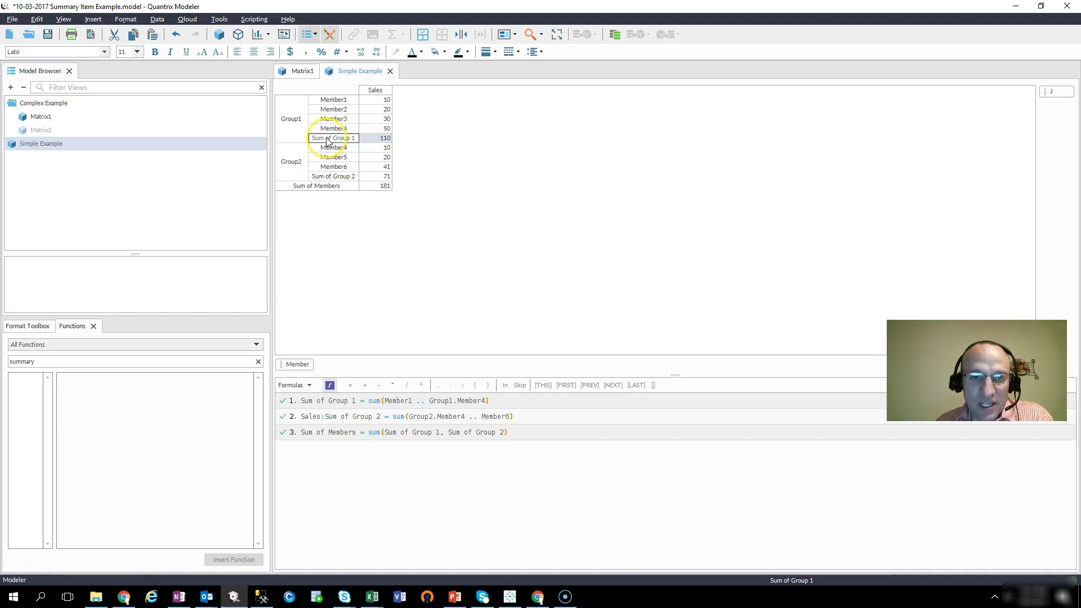
key("Delete")
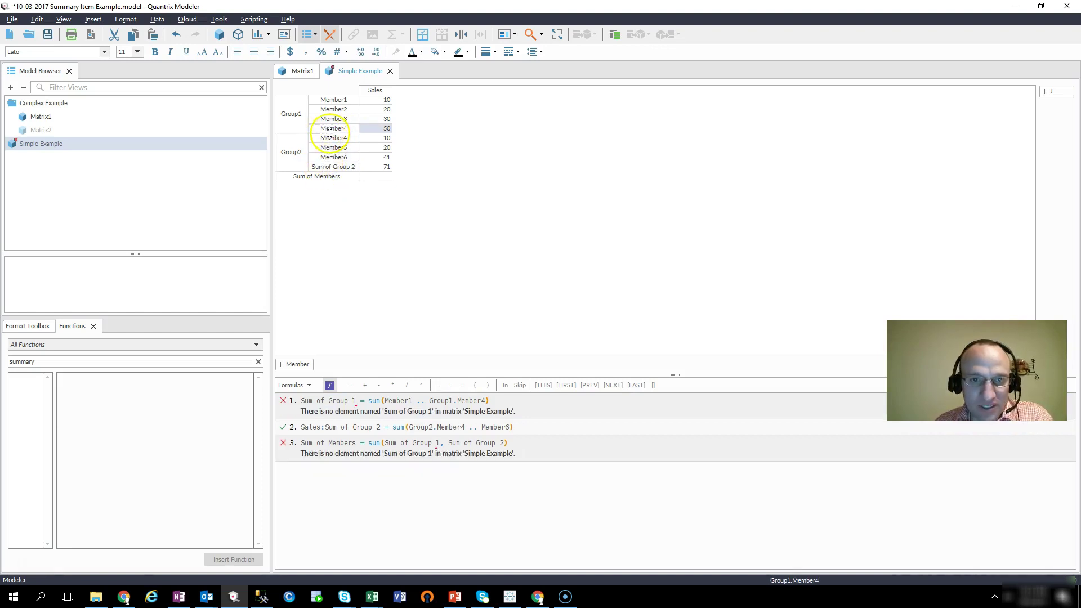
key("Delete")
left_click(331, 158)
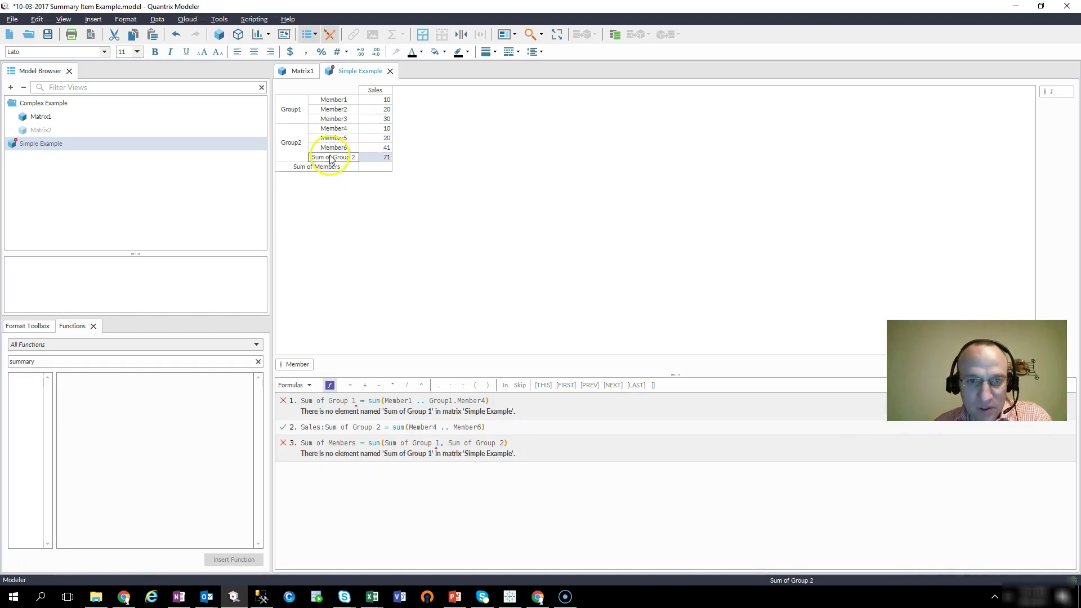
key("Delete")
left_click(331, 159)
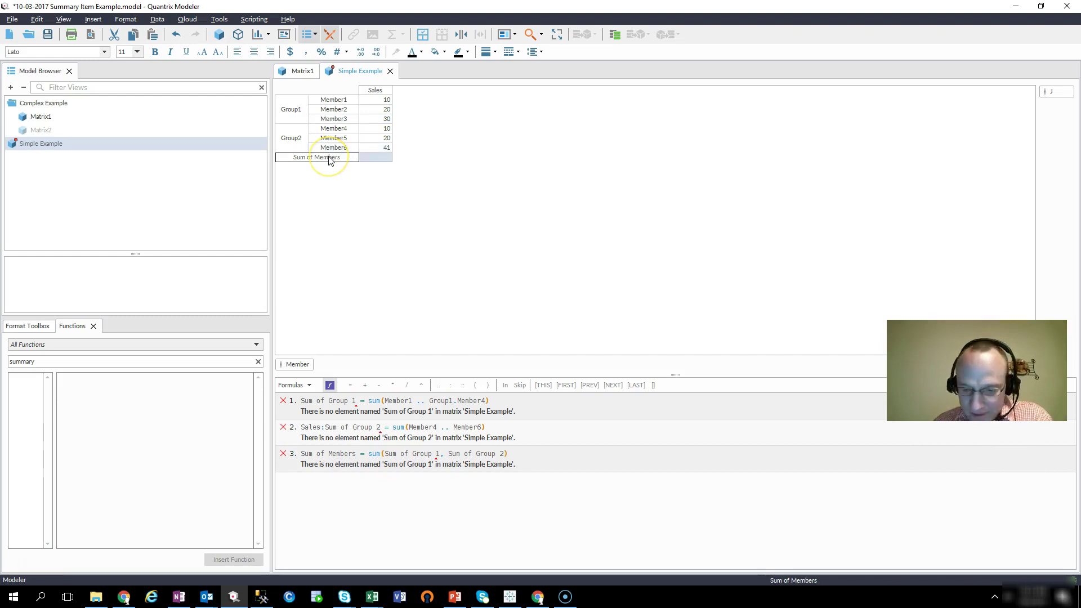
key("Delete")
right_click(372, 459)
key("Escape")
key("ctrl+a")
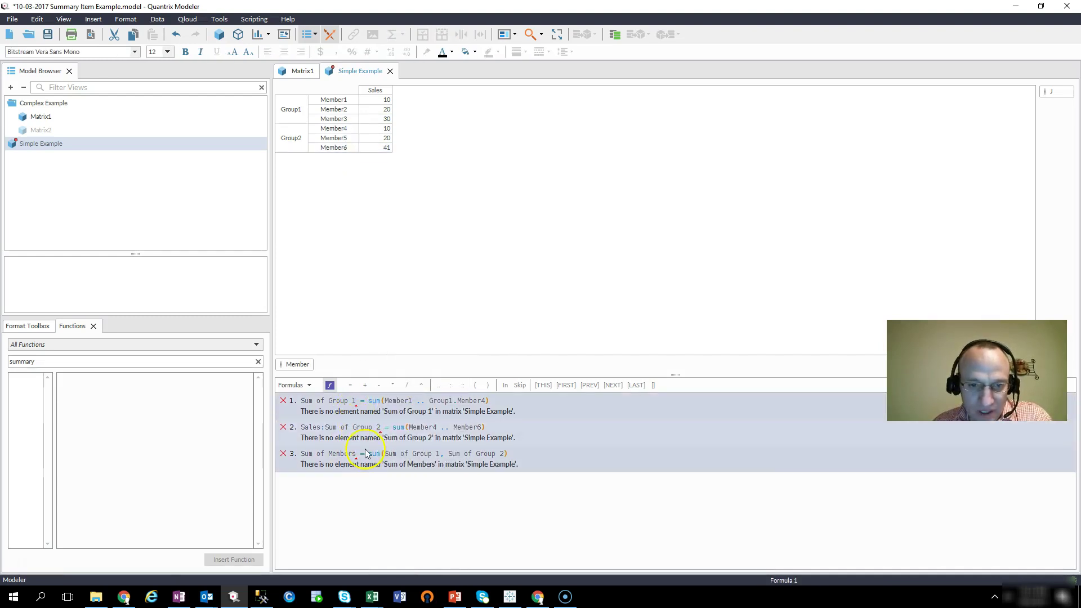
key("Delete")
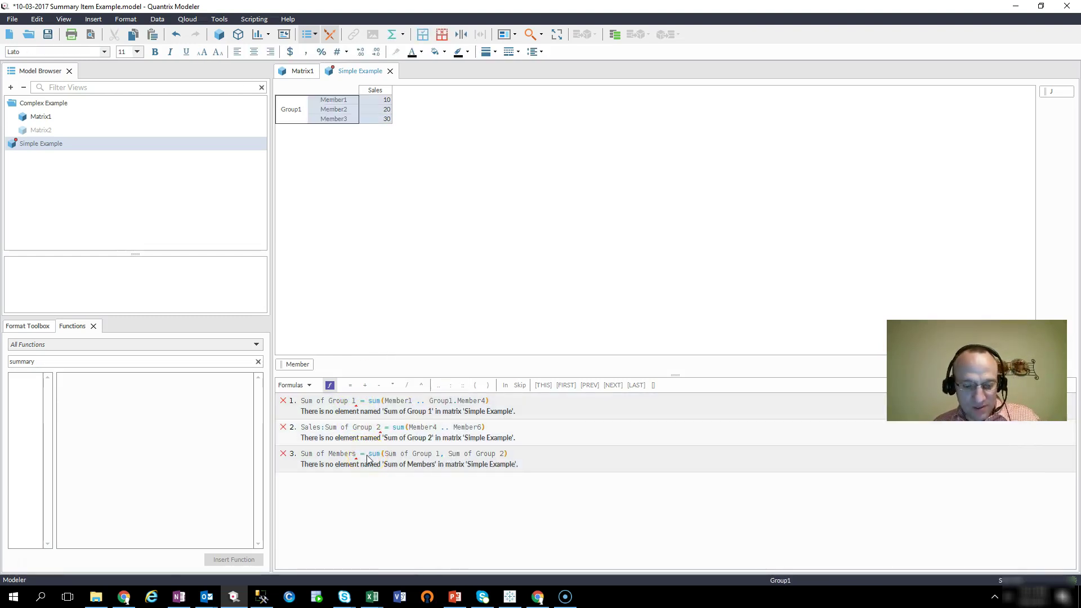
key("ctrl+z")
- Delete all three sum formulas from the Simple Example matrix
left_click(372, 459)
key("ctrl+a")
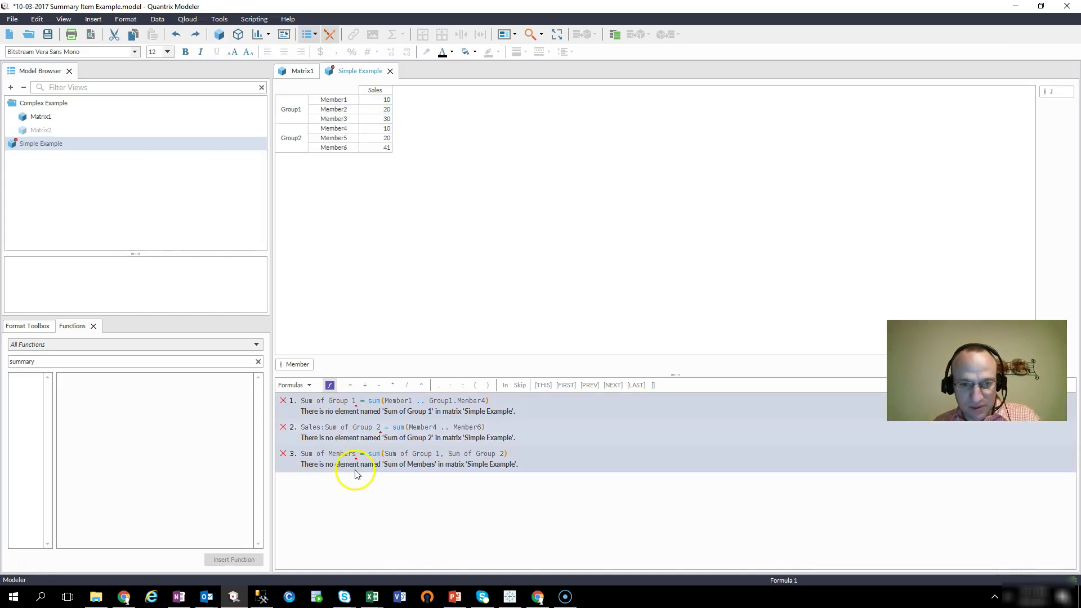
key("Delete")
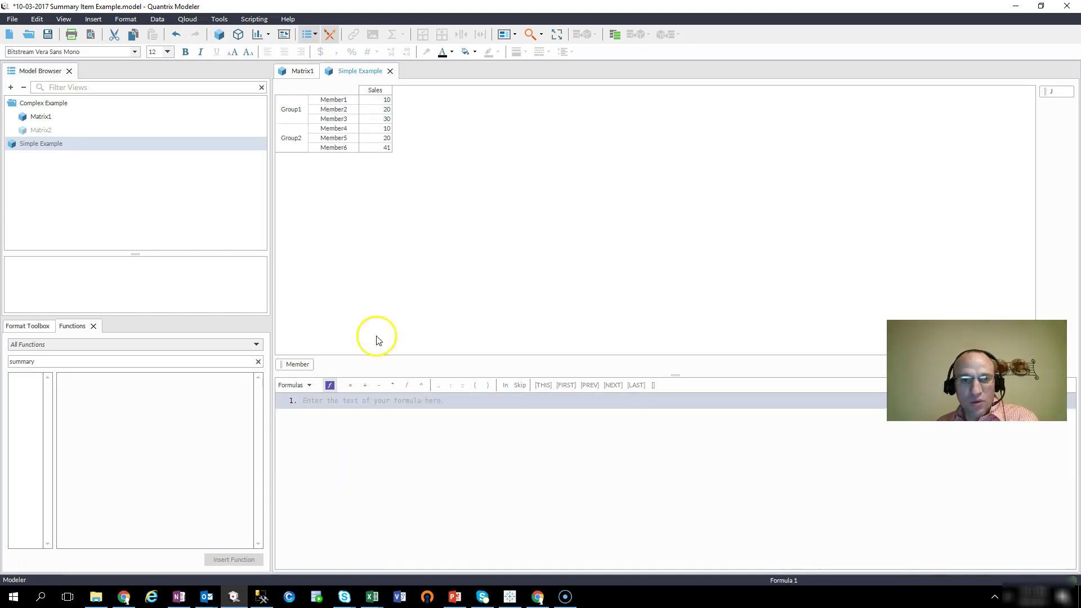
- Add a sum summary item to Group1 and rename it Total of Group1
left_click(302, 109)
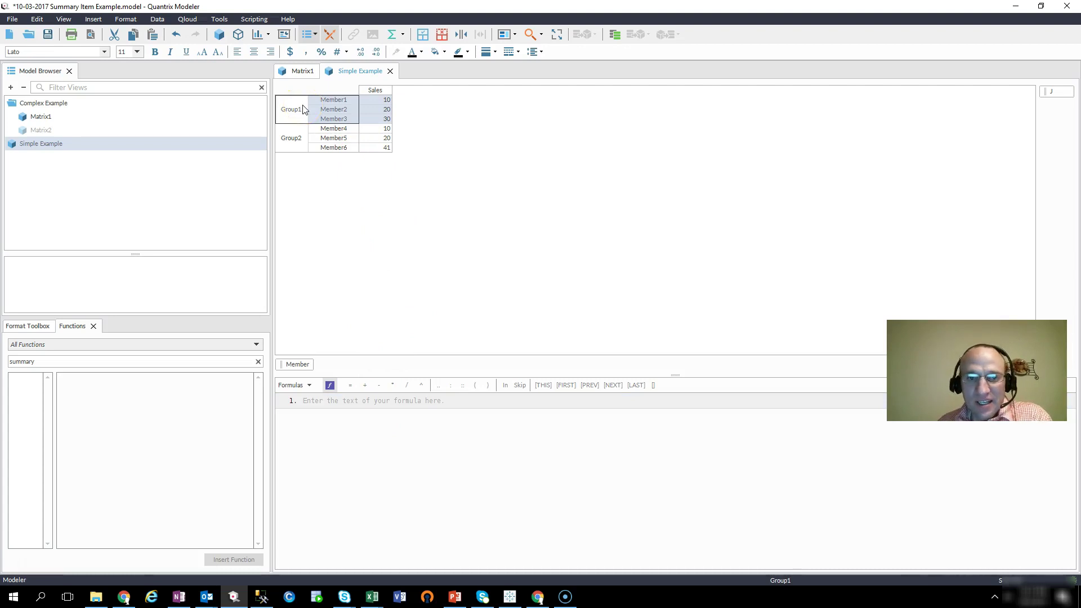
left_click(309, 114)
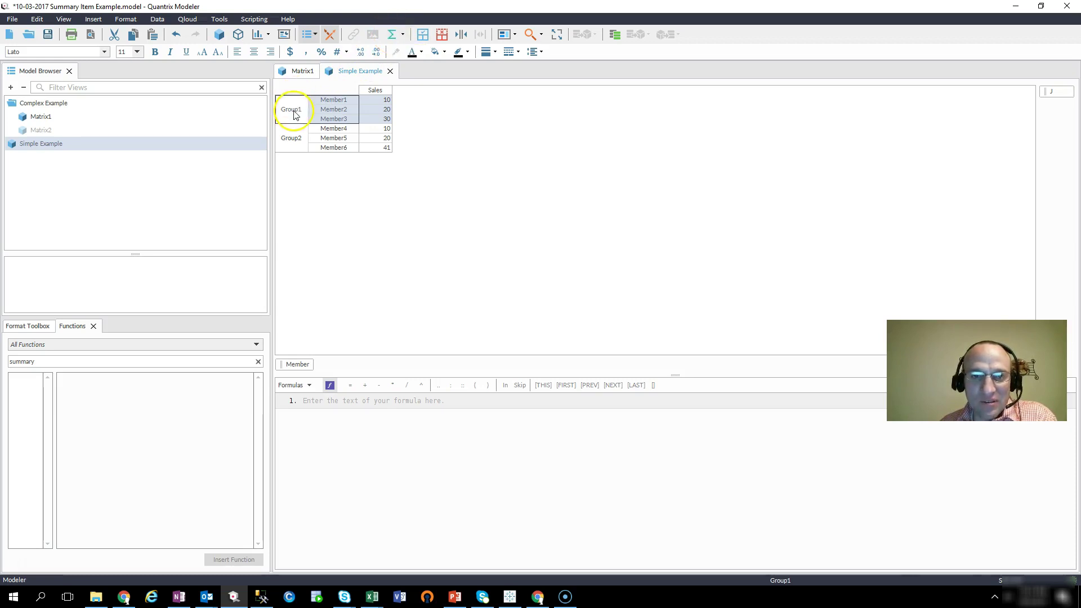
left_click(391, 35)
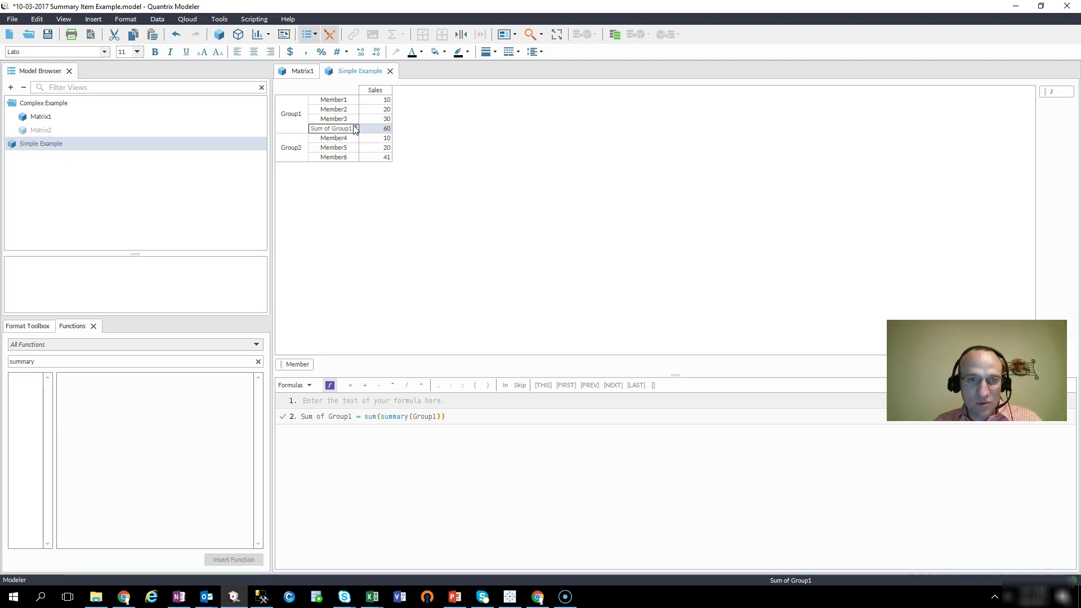
type("Total of Group1")
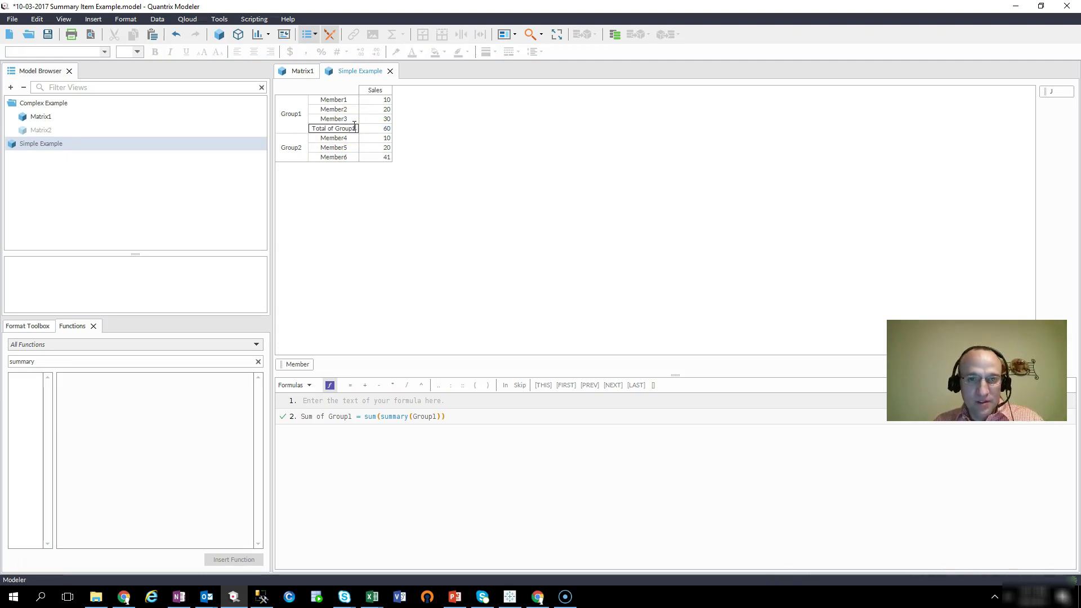
key("Return")
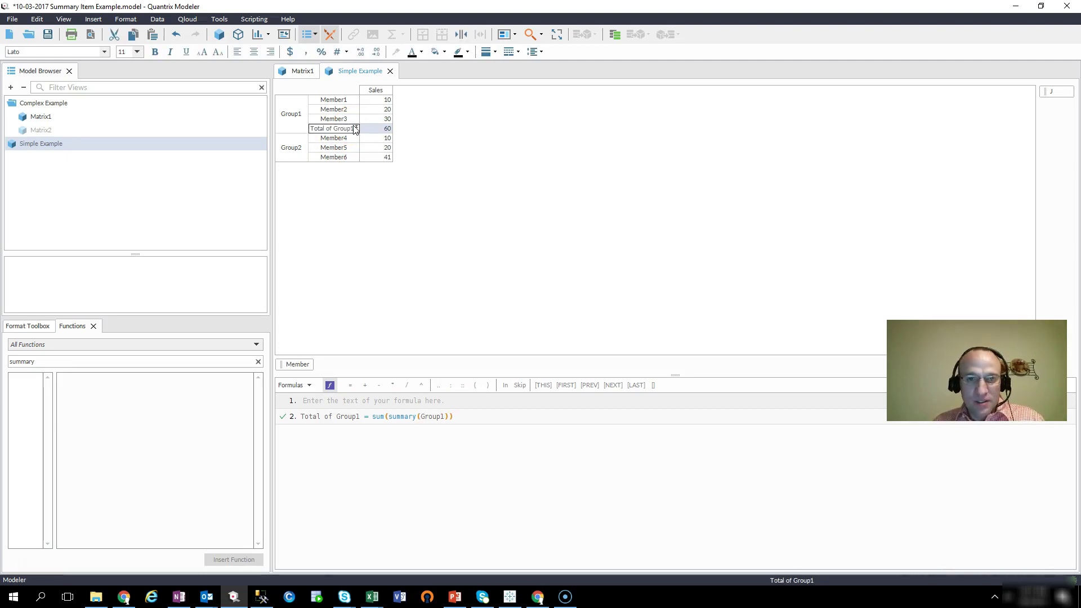
- Remove the empty formula line above the Total of Group1 formula
left_click(345, 418)
left_click(366, 408)
key("Escape")
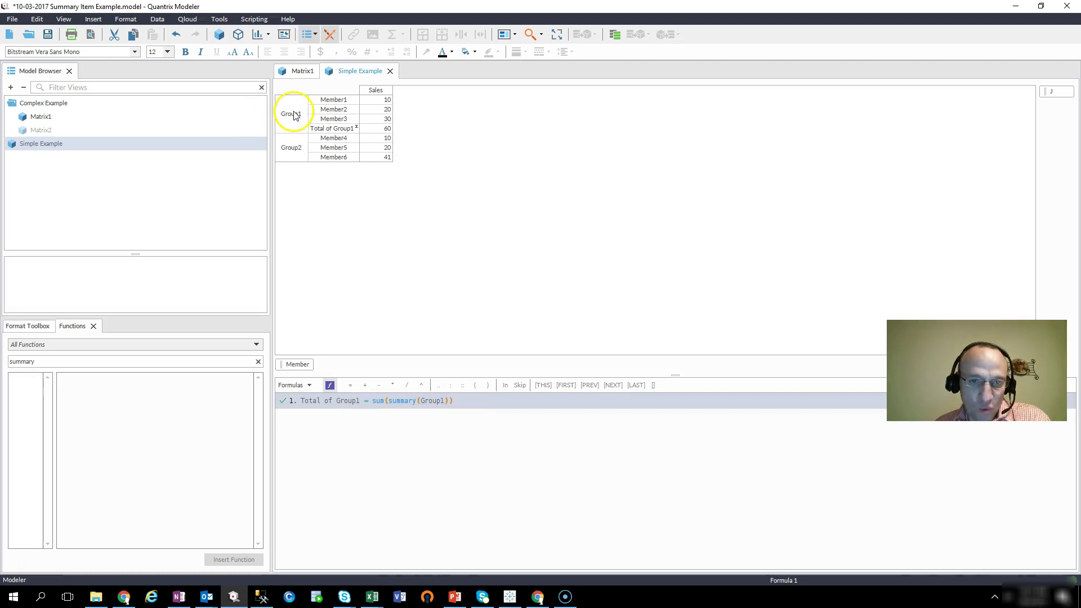
- Add a sum summary item to Group2 and rename it Total of Group2
left_click(292, 149)
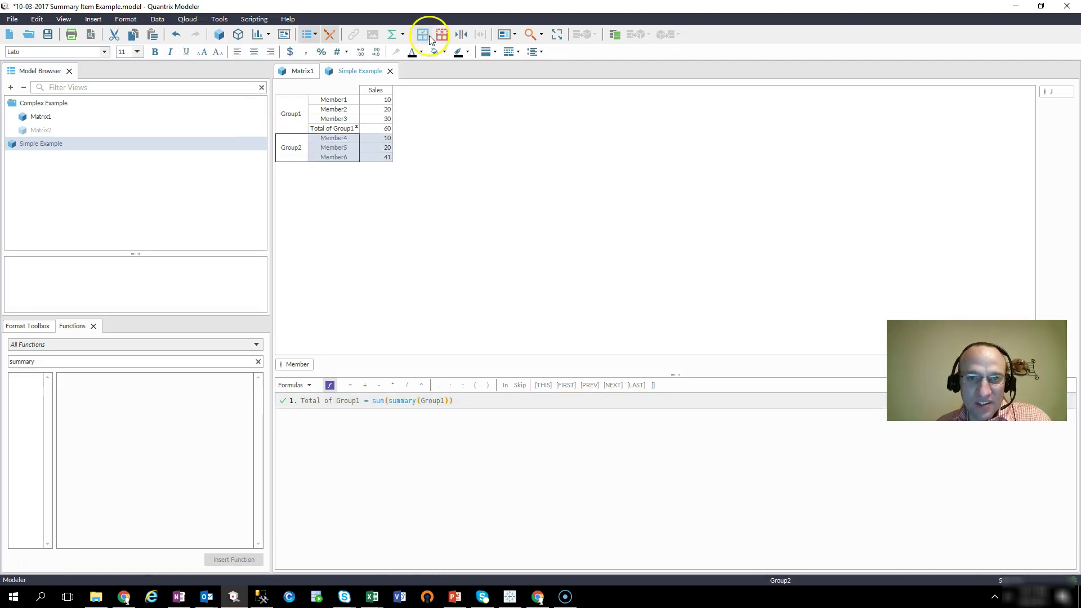
left_click(392, 34)
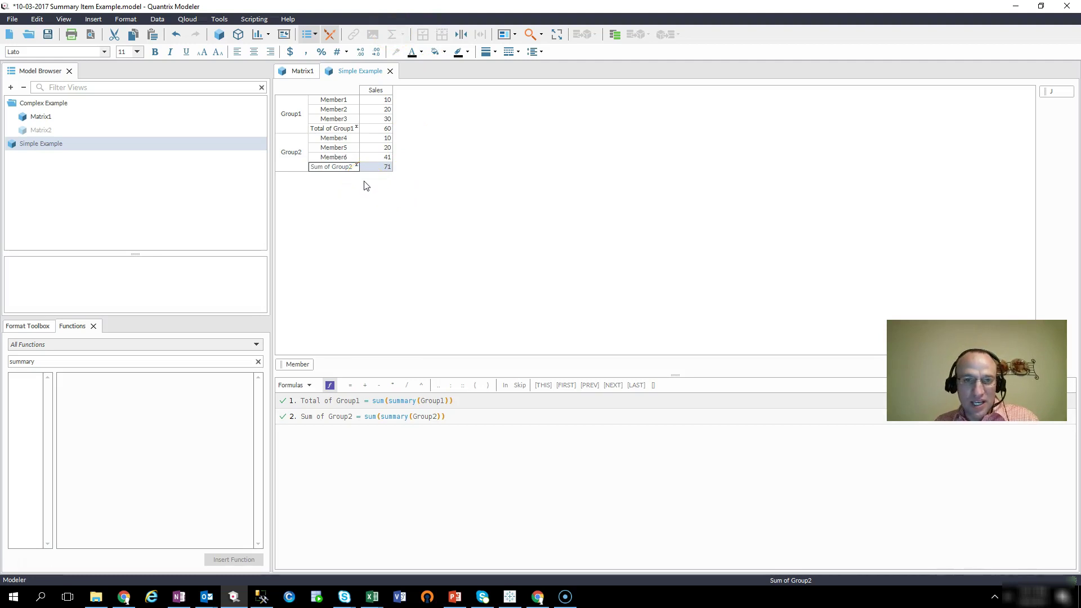
type("Total of Grupo")
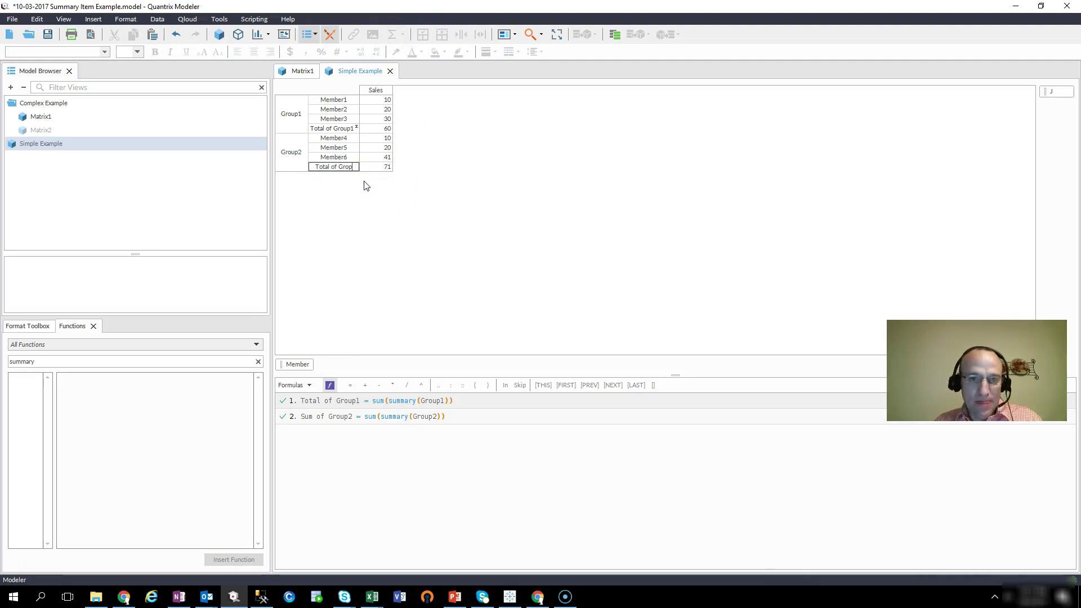
type("up2")
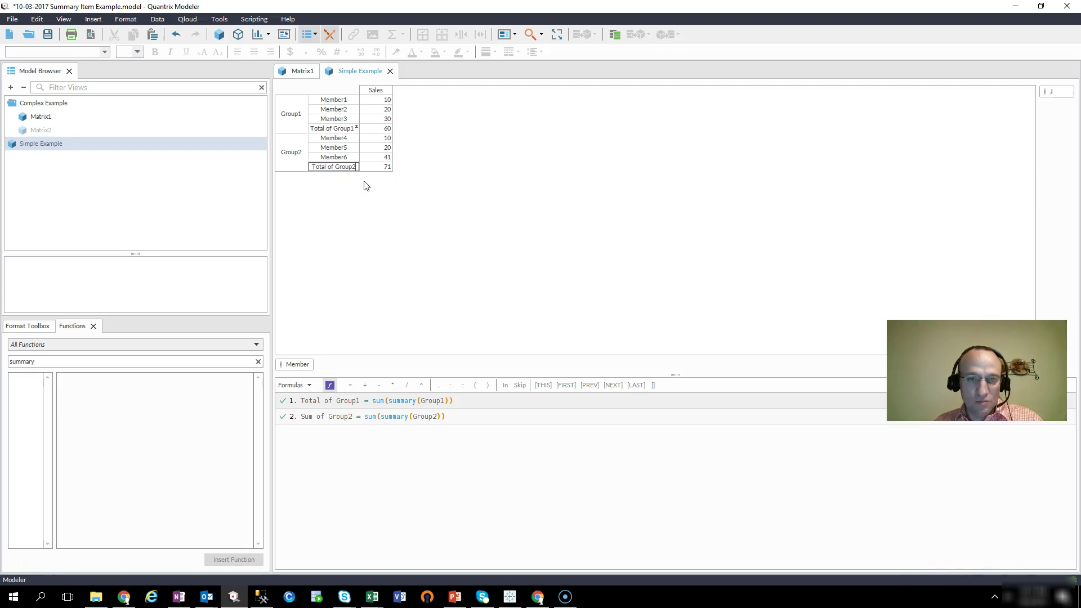
key("Return")
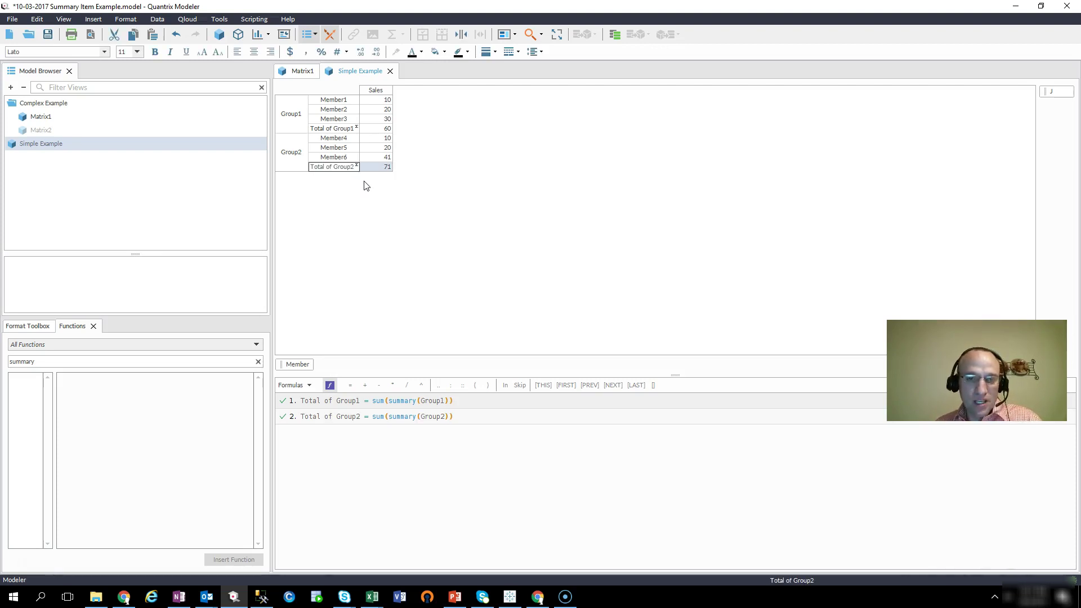
- Add a sum summary item for the whole Member category
left_click(293, 151)
left_click(301, 366)
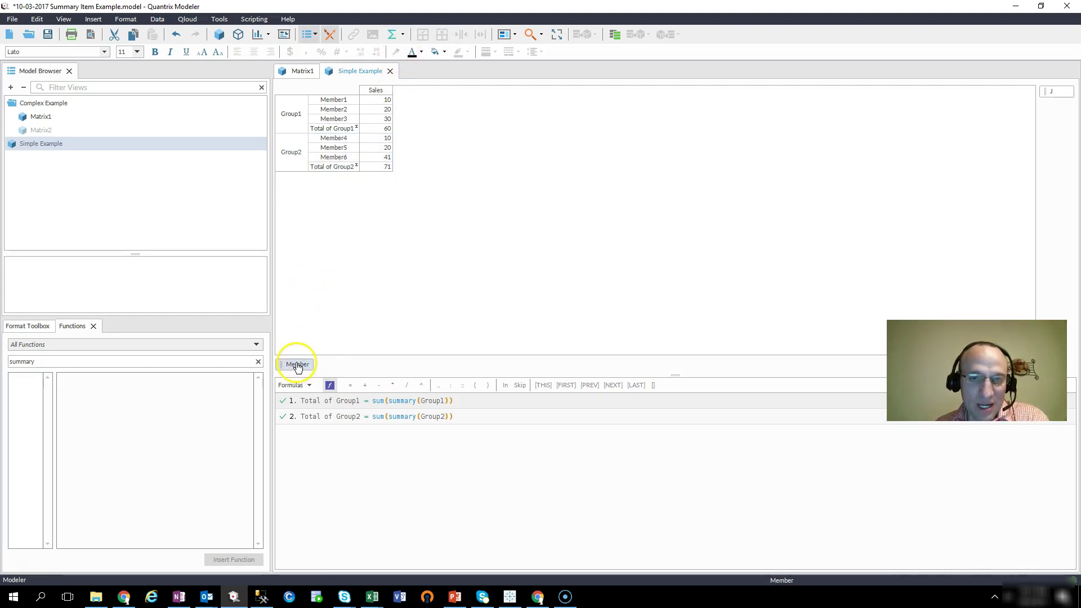
left_click(392, 34)
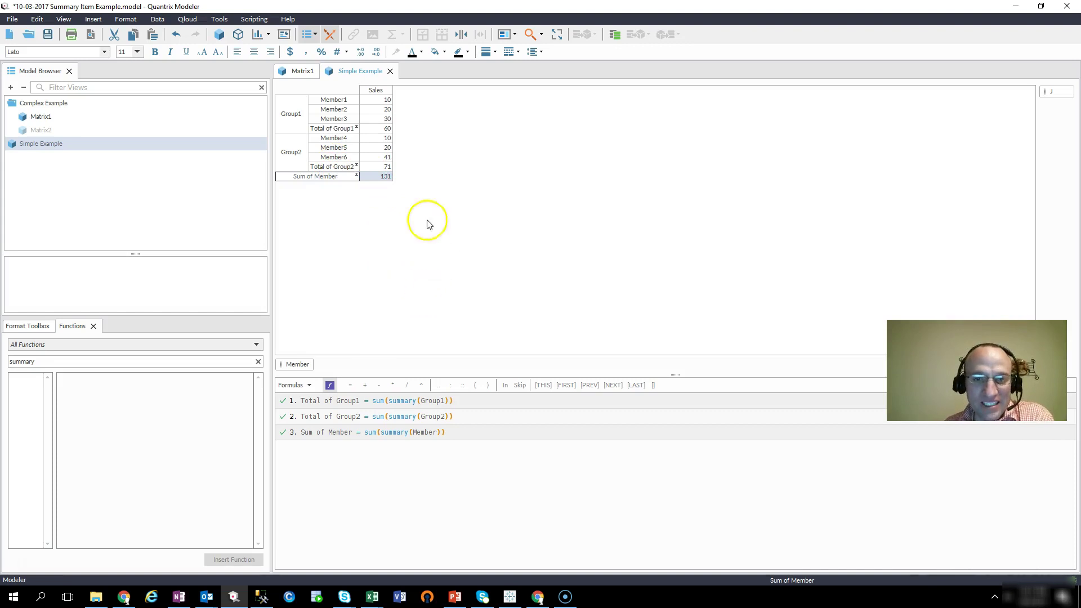
- Examine the Sum of Member value and the summary formulas and items for Total of Group1 and Total of Group2
left_click(386, 176)
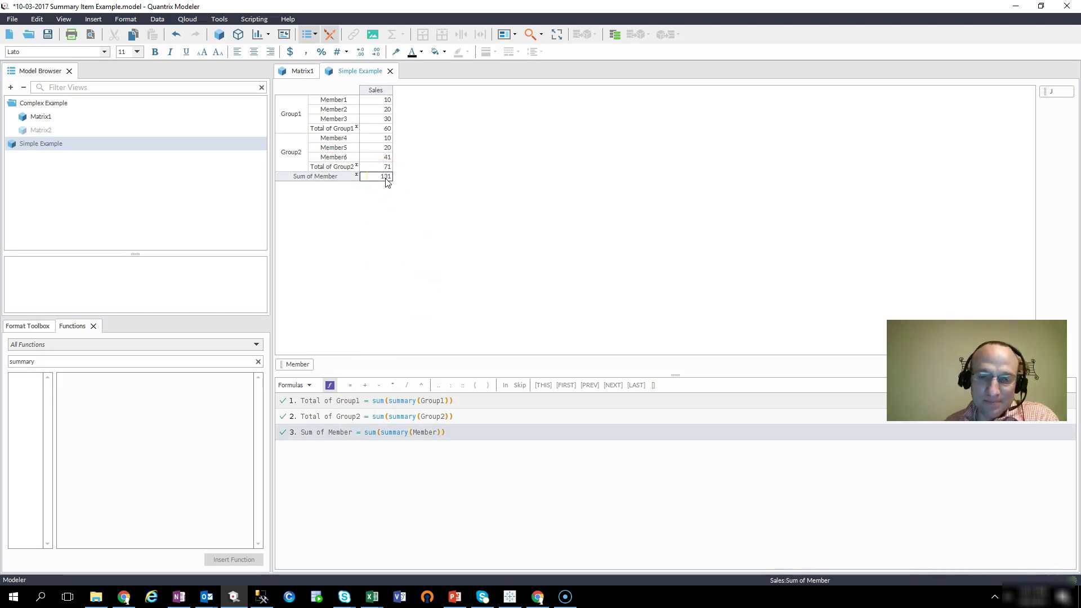
left_click(415, 417)
left_click(406, 401)
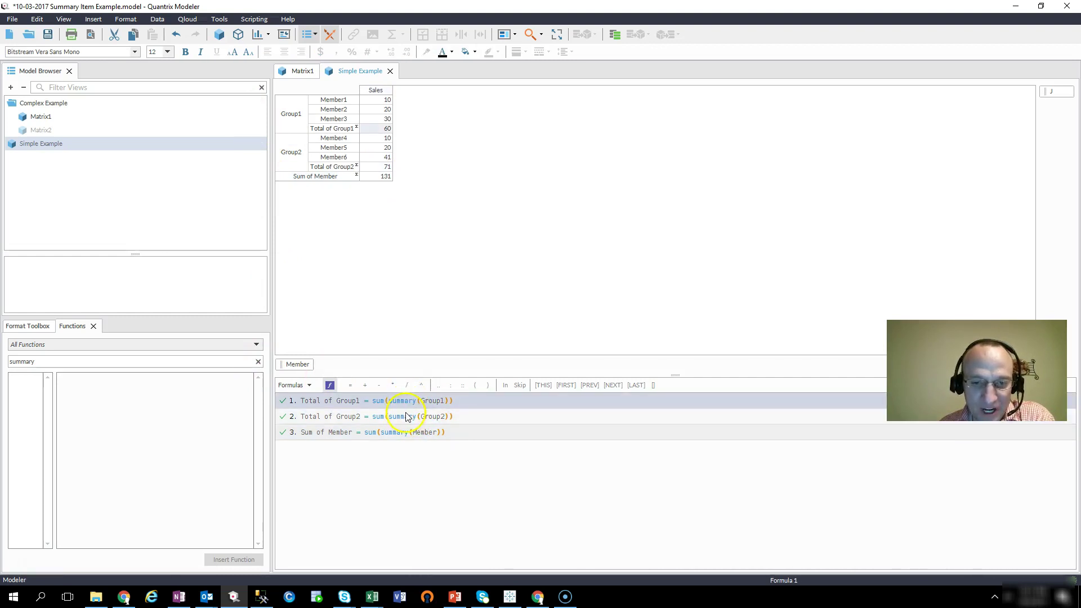
left_click(381, 402)
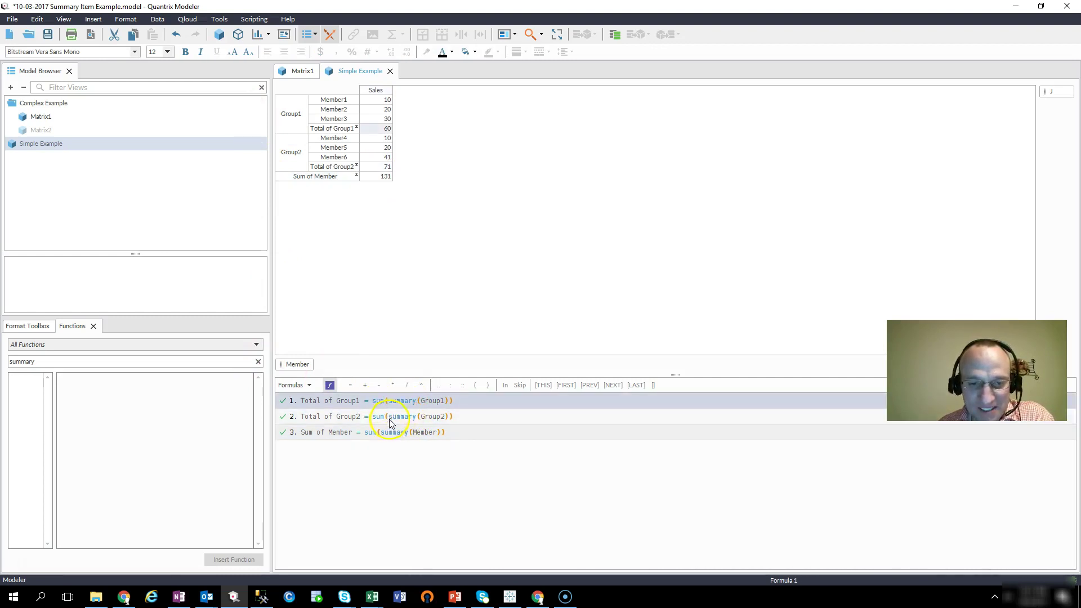
left_click(385, 416)
left_click(385, 405)
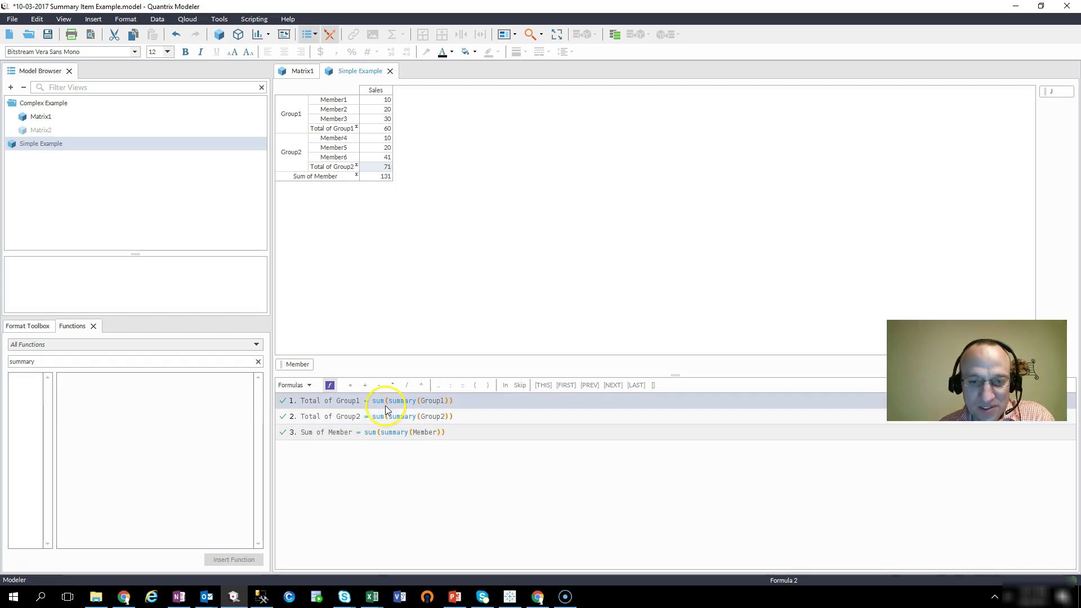
left_click(386, 421)
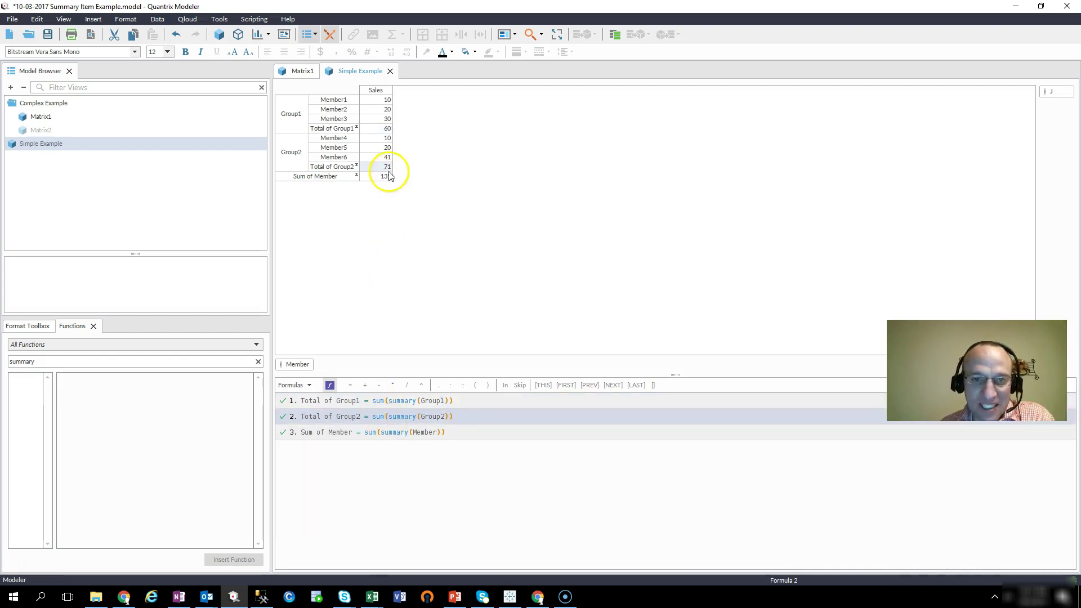
left_click(336, 167)
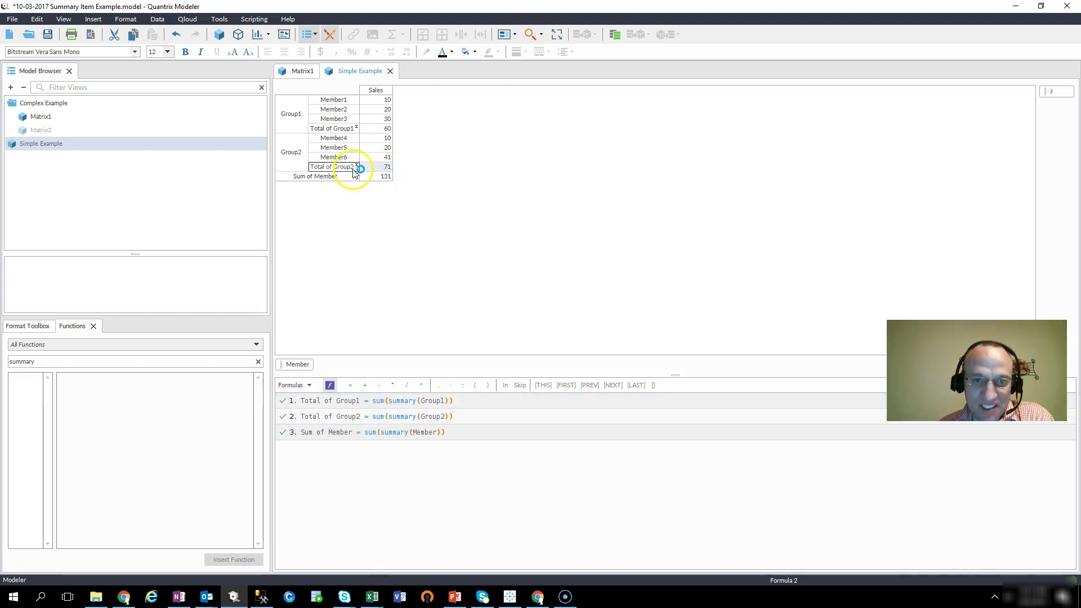
left_click(341, 128)
left_click(333, 167)
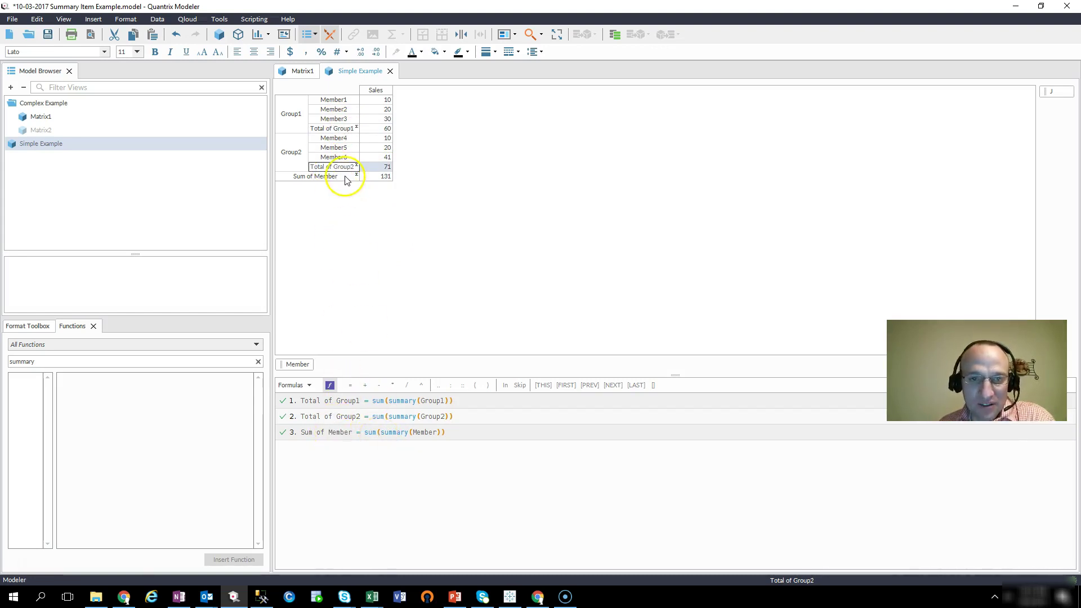
- Remove the summary function from the Sum of Member formula so it reads sum((Member))
left_click(380, 432)
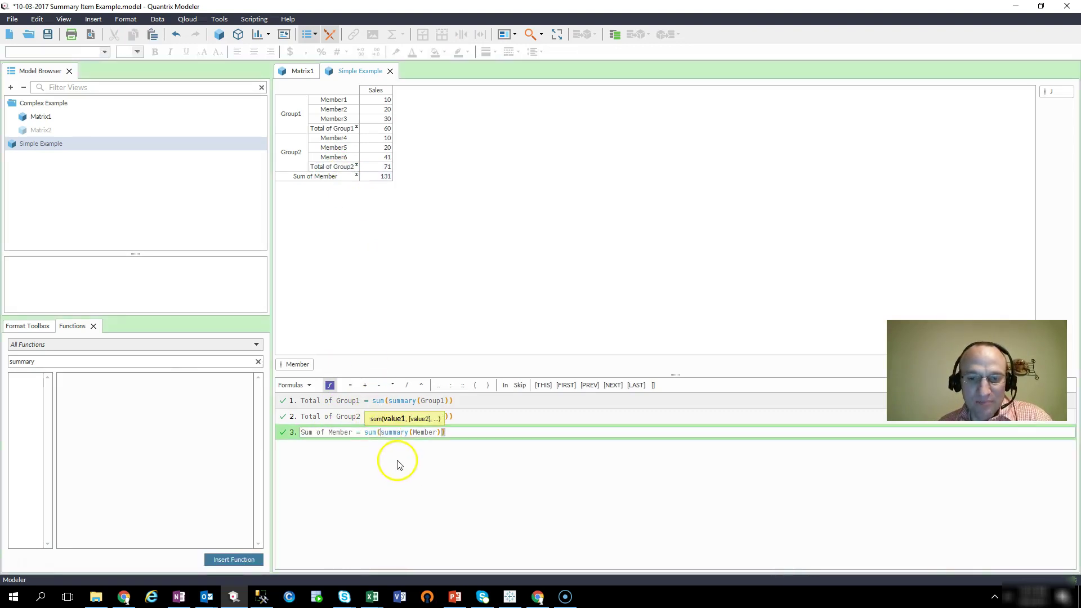
key("Delete")
key("Delete")
key("Delete")
key("Delete")
key("Delete")
key("Delete")
key("Delete")
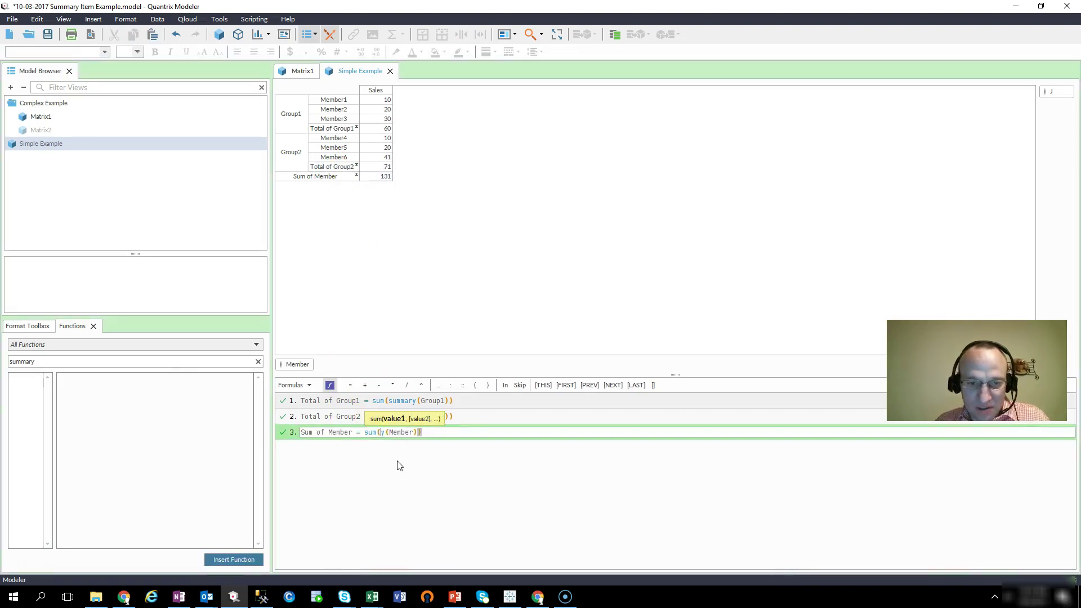
key("Return")
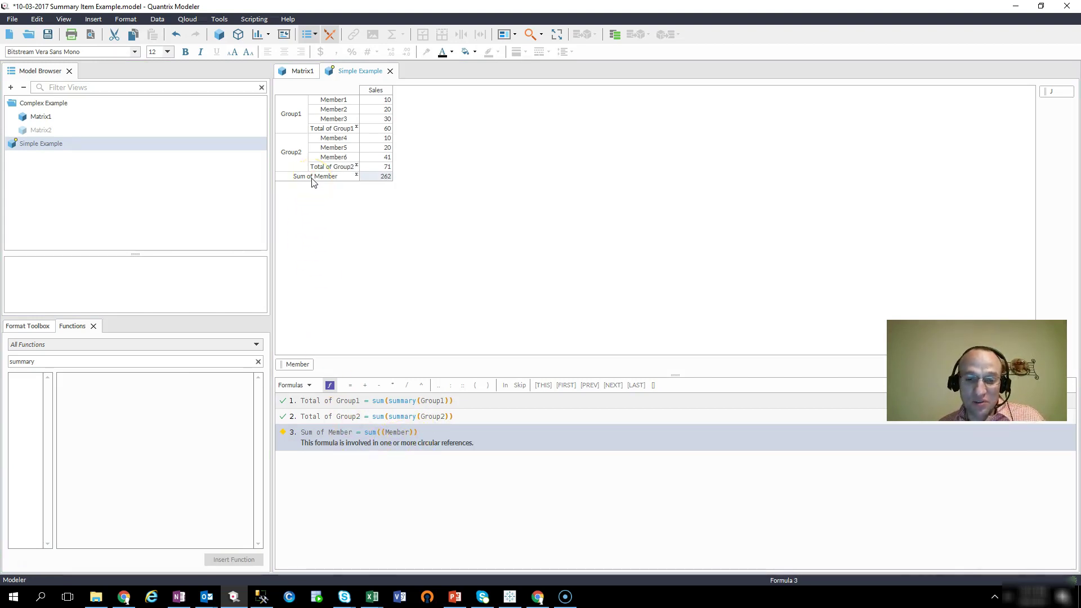
- Put the summary function back into the Sum of Member formula as sum(summary(Member))
left_click(383, 432)
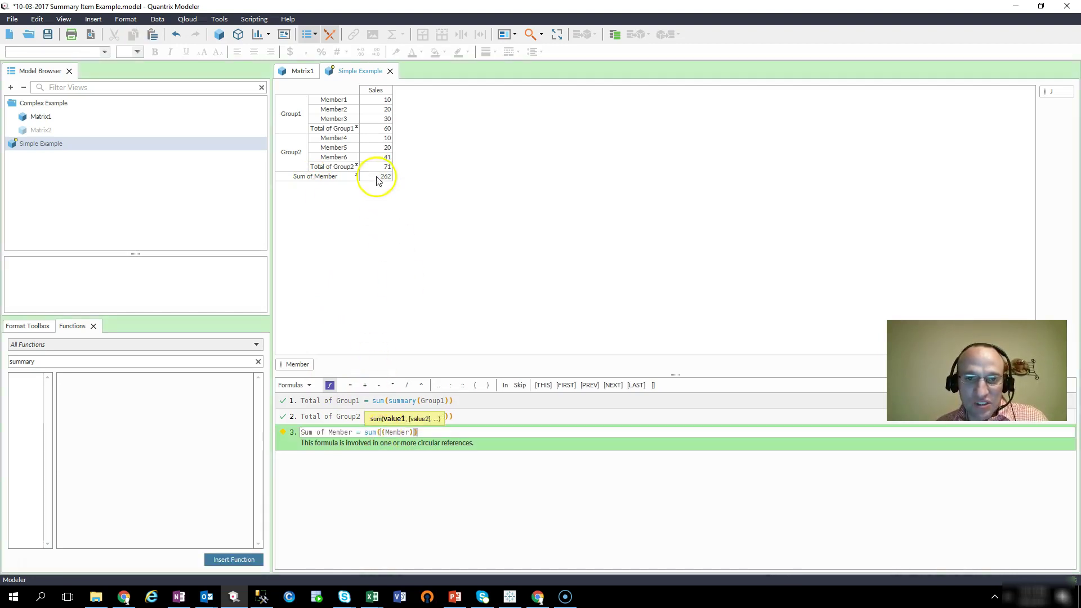
type("summary")
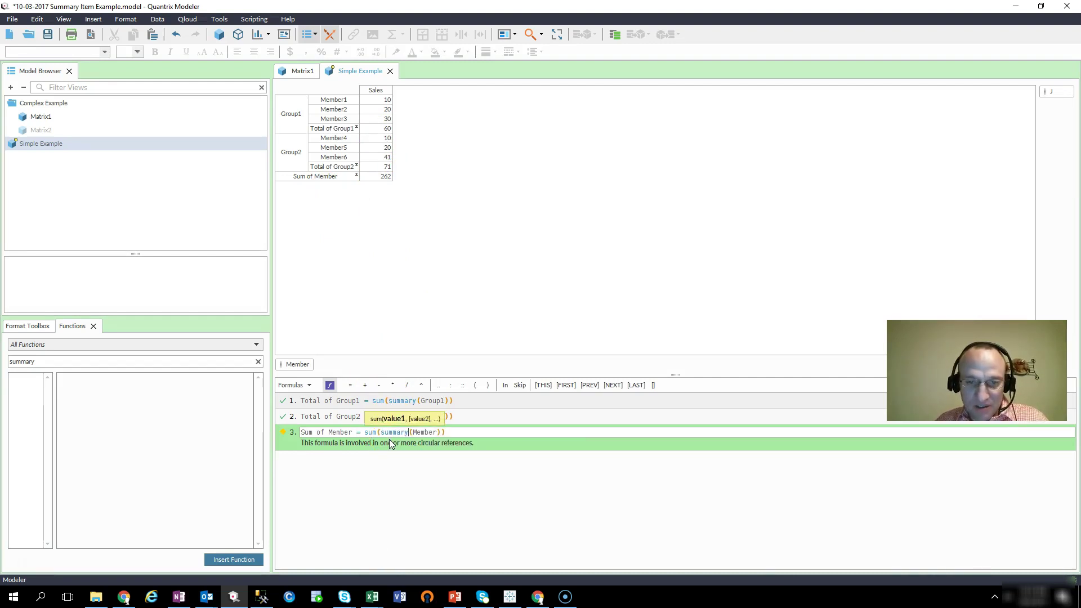
key("Return")
- Review the Total of Group2 and Total of Group1 summary items in the matrix
left_click(437, 359)
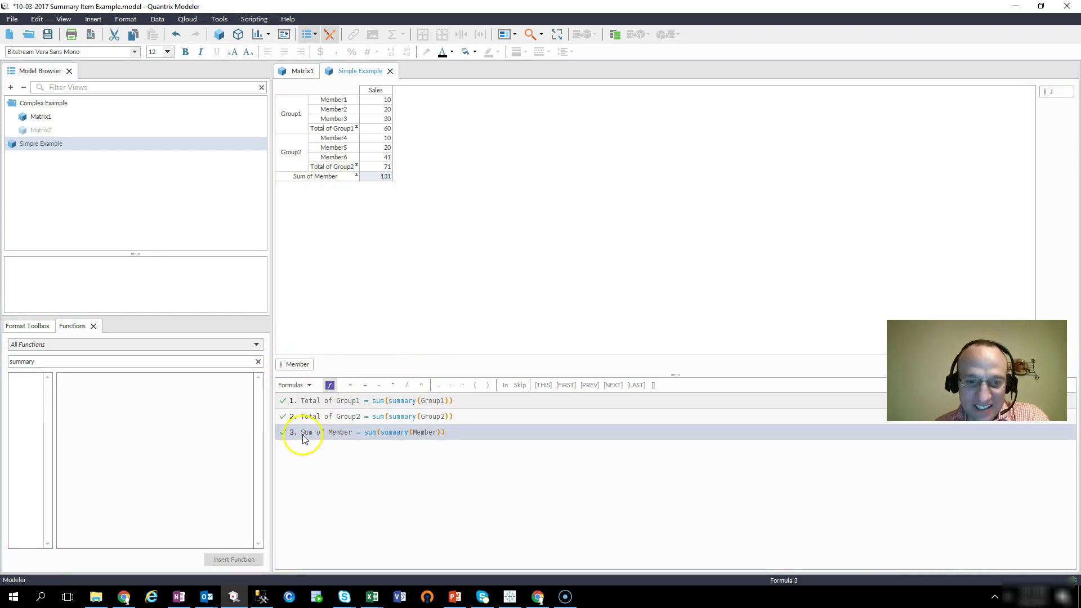
left_click(334, 167)
left_click(335, 128)
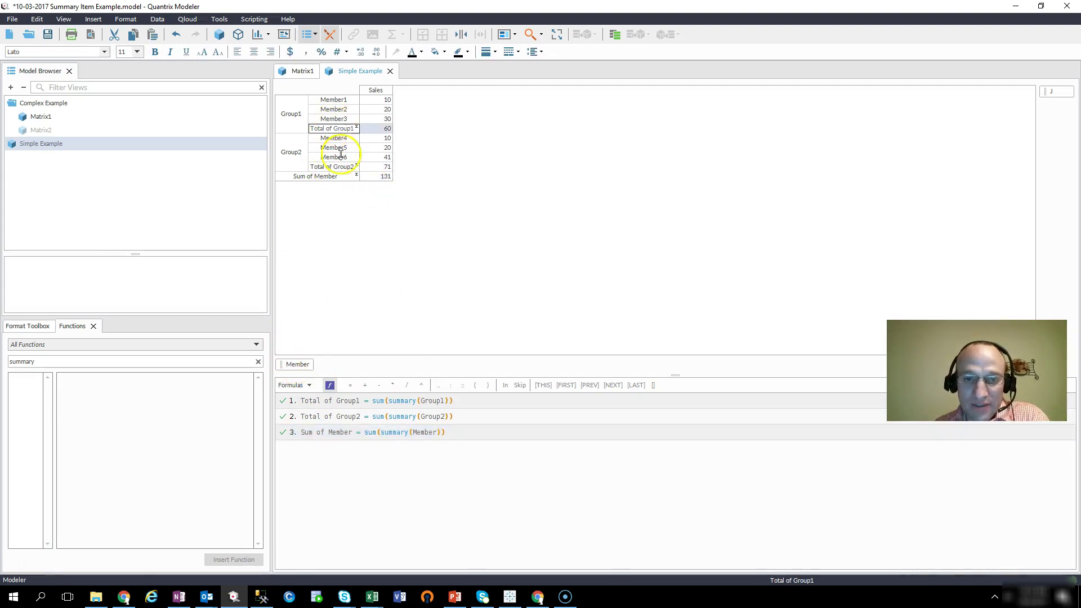
- Compare the two group-level summary items, Total of Group1 and Total of Group2, in the Simple Example matrix
left_click(334, 168)
left_click(336, 130)
left_click(344, 169)
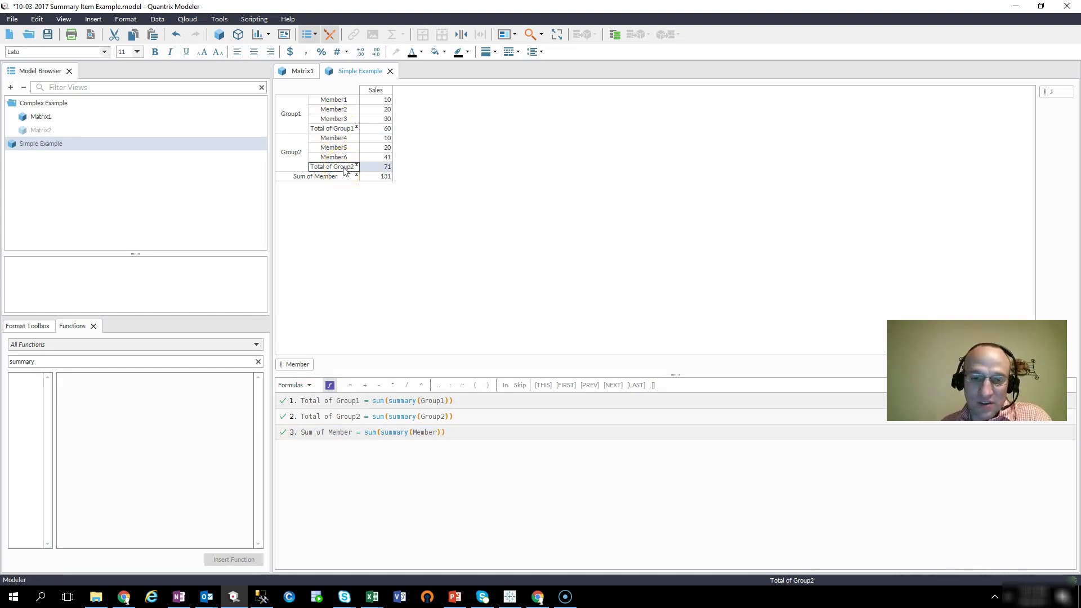
left_click(335, 129)
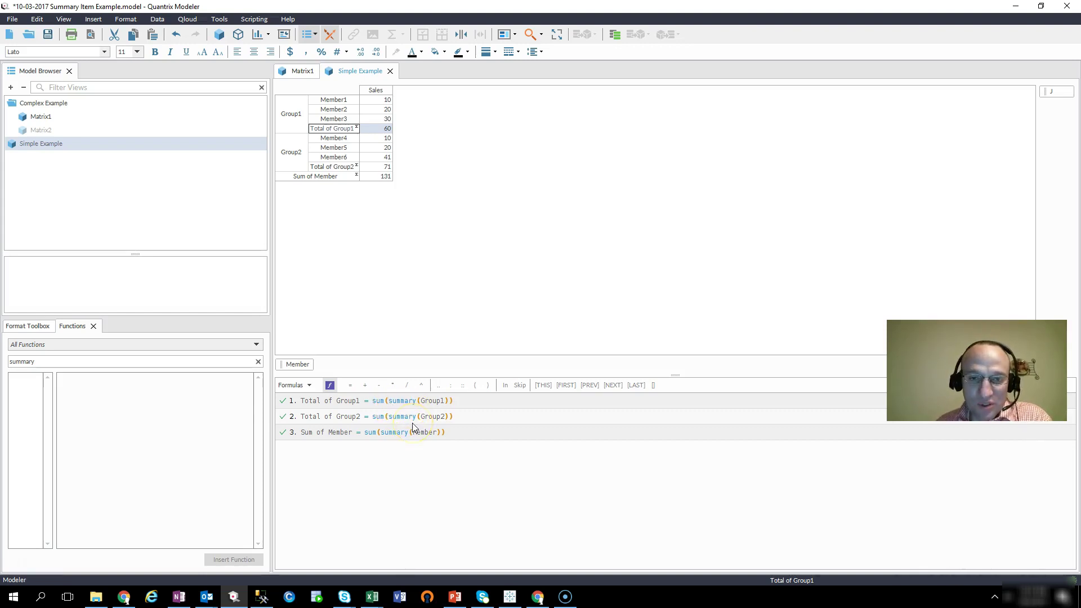
- Add a new item after Member3 in Group1 with a Sales value of 50, and check the Sum of Member value
left_click(337, 119)
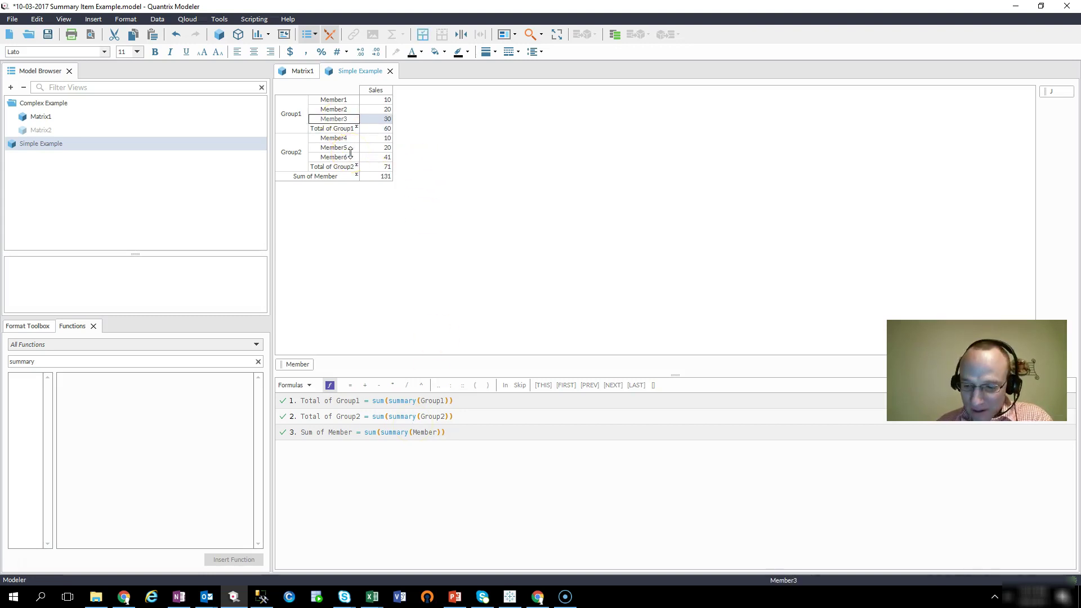
key("Return")
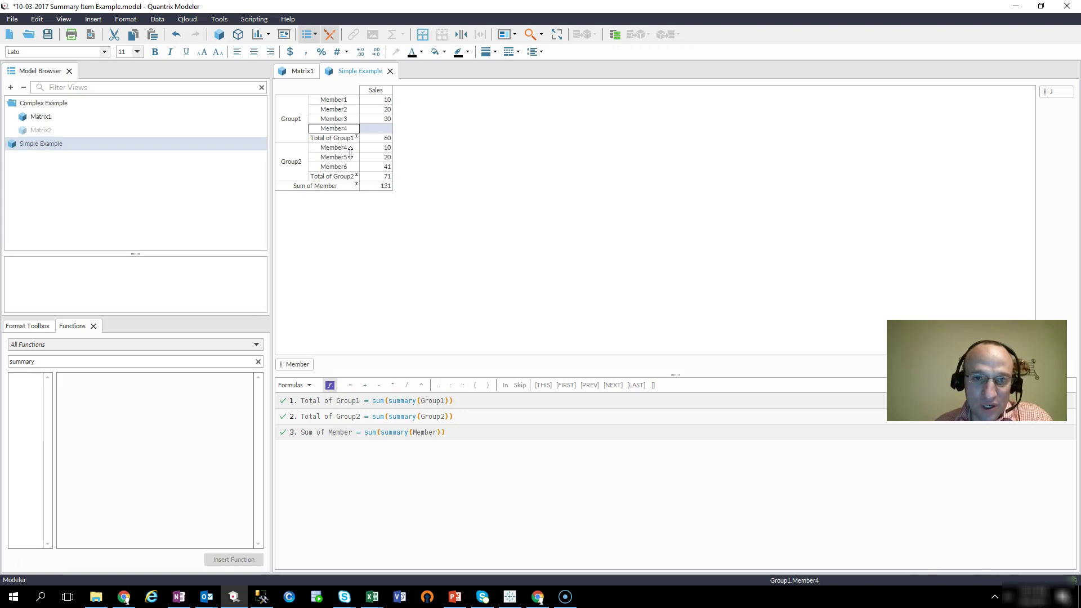
left_click(372, 130)
type("50")
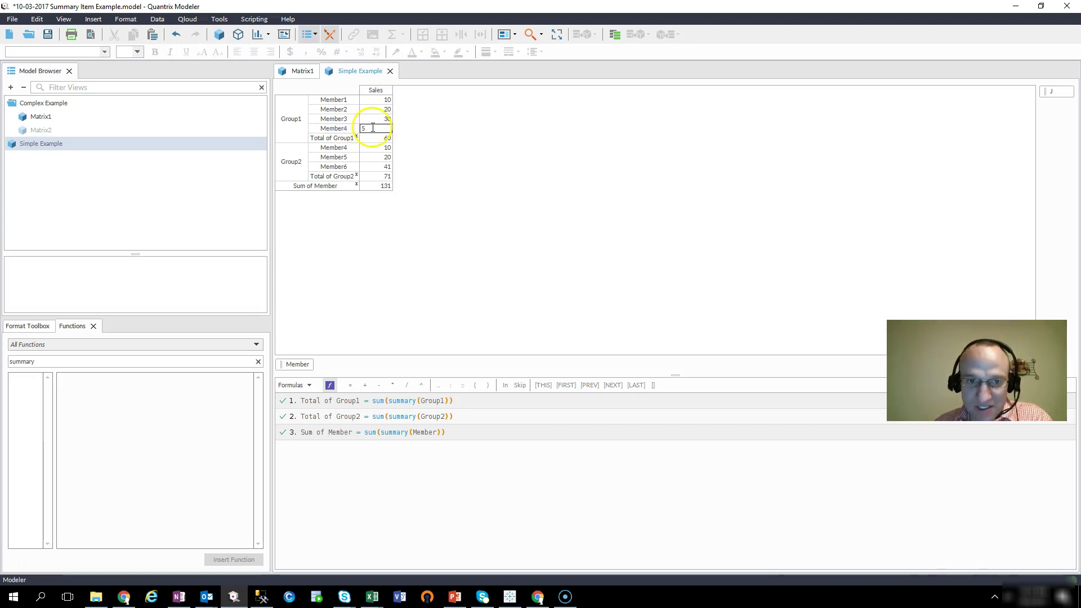
key("Return")
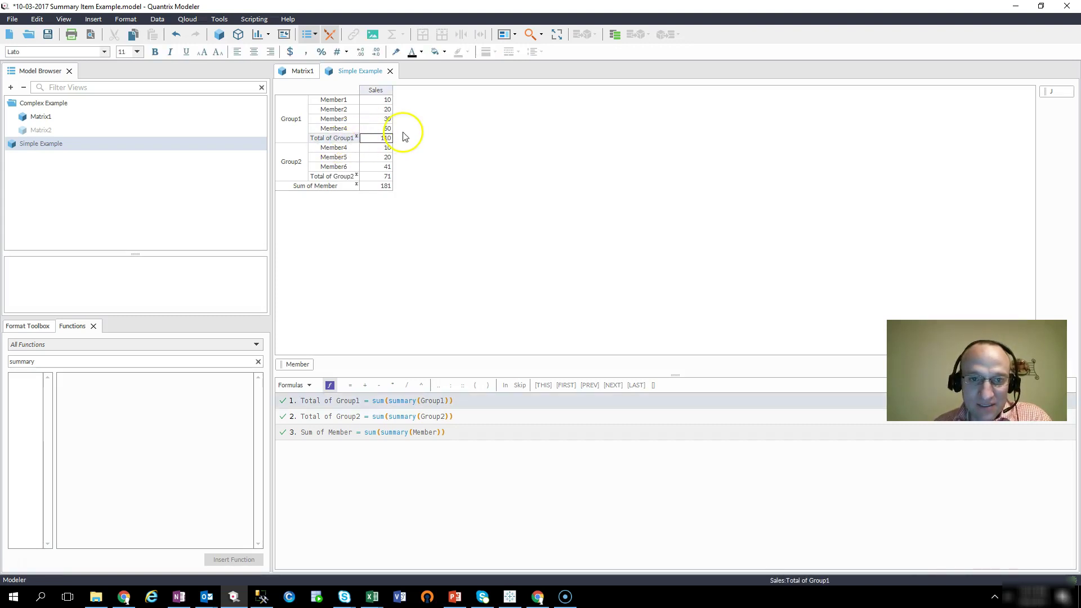
left_click(383, 190)
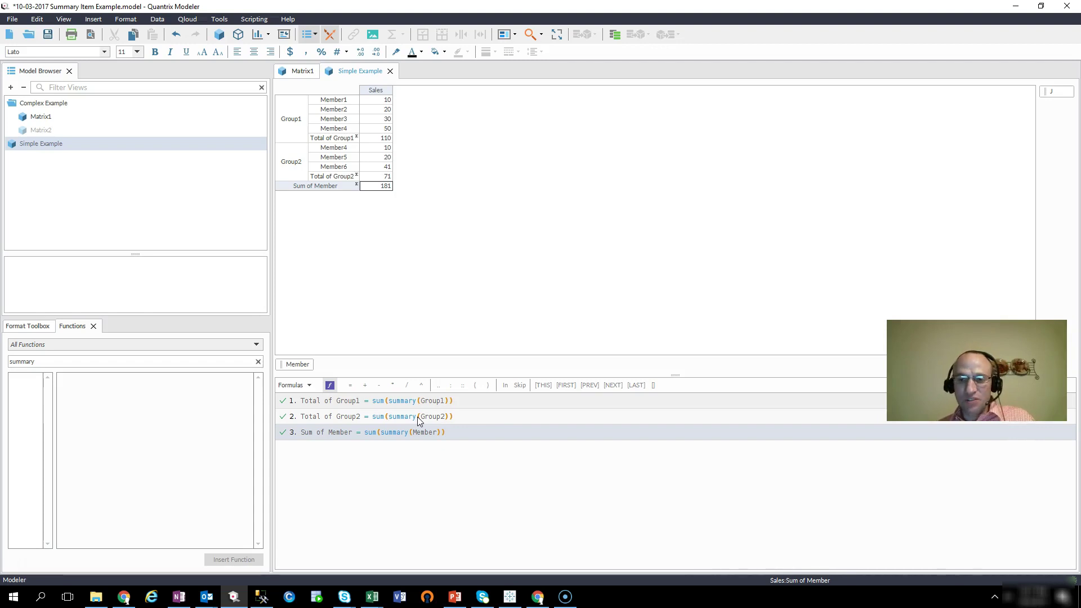
- Switch to the PowerPoint presentation showing the Quantrix Authority contact slide
key("alt+Tab")
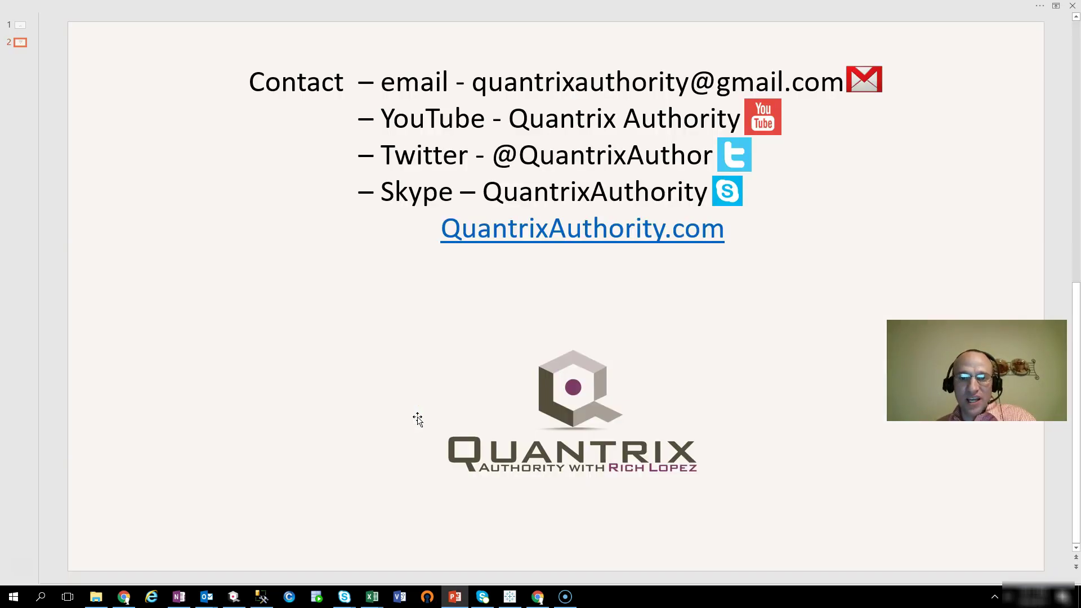